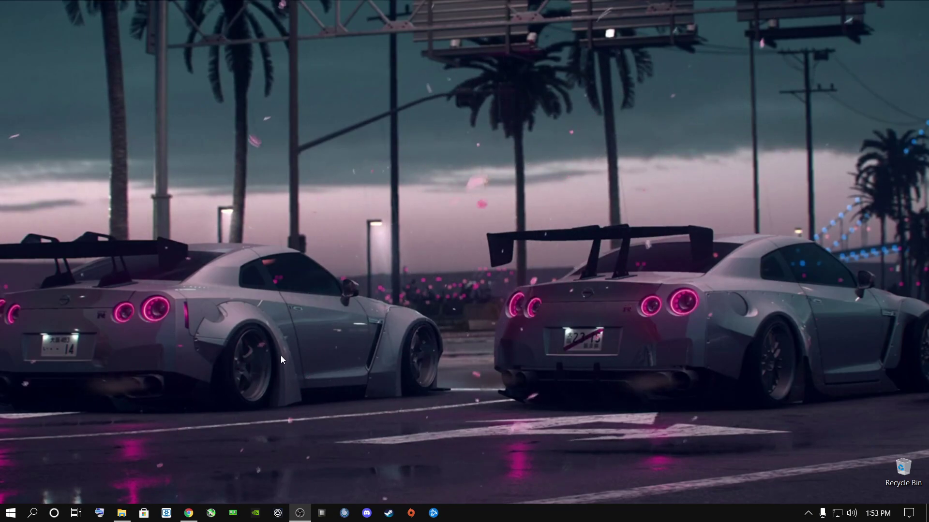
Look over the Software & Hardware Solutions YouTube channel page in Chrome, including its uploads, and return to the desktop.
left_click(188, 513)
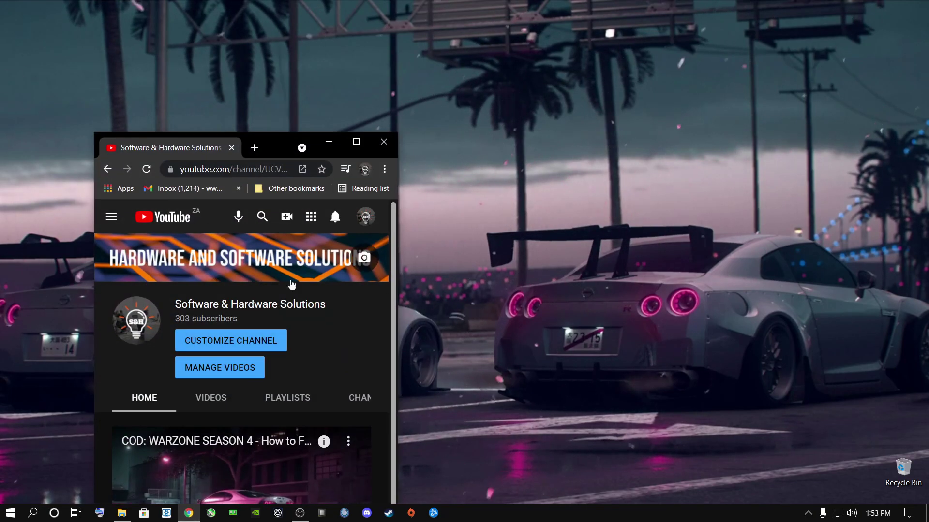
left_click(348, 140)
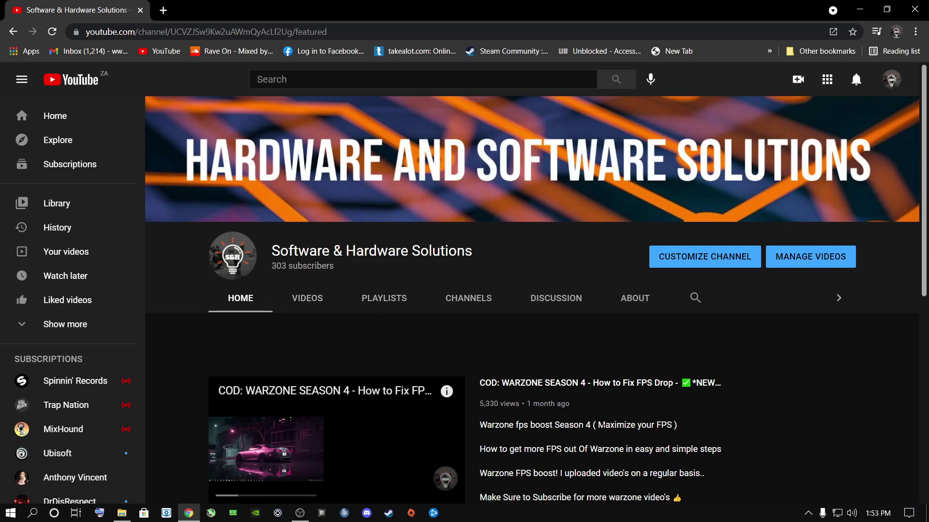
scroll(464, 334, "down", 3)
scroll(499, 403, "down", 5)
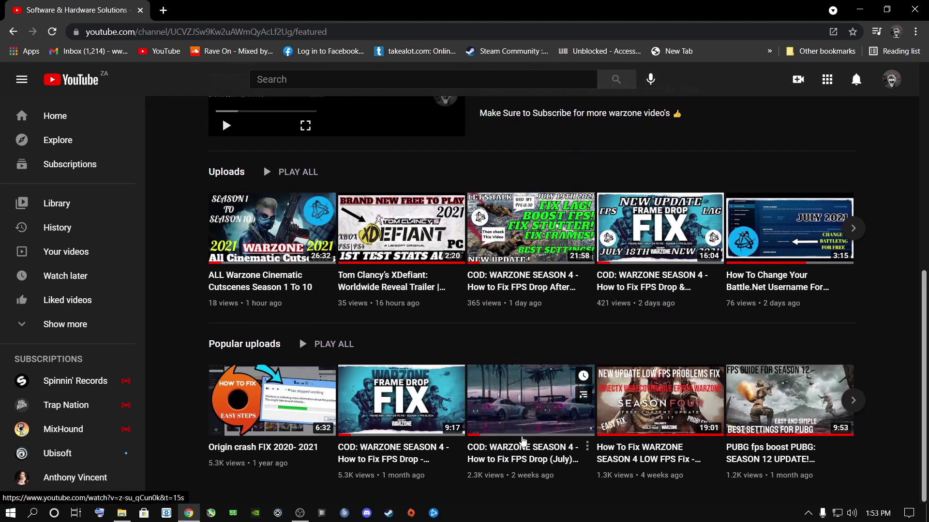
scroll(415, 438, "up", 8)
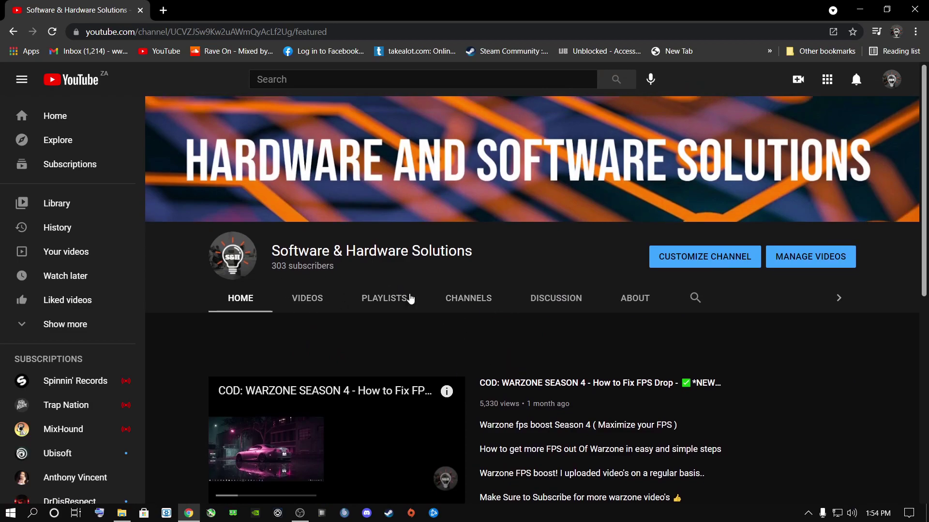
left_click(870, 14)
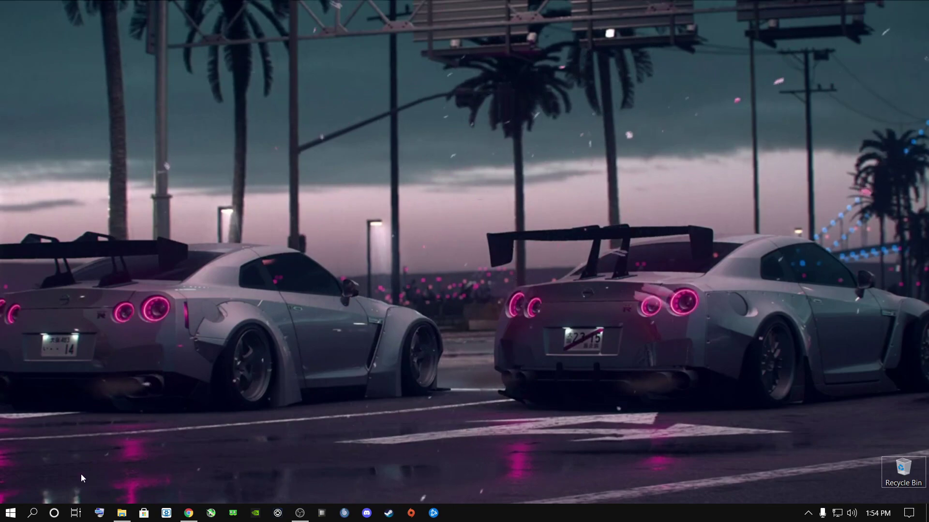
Find and open the Windows Graphics settings and make sure hardware-accelerated GPU scheduling is on.
left_click(32, 513)
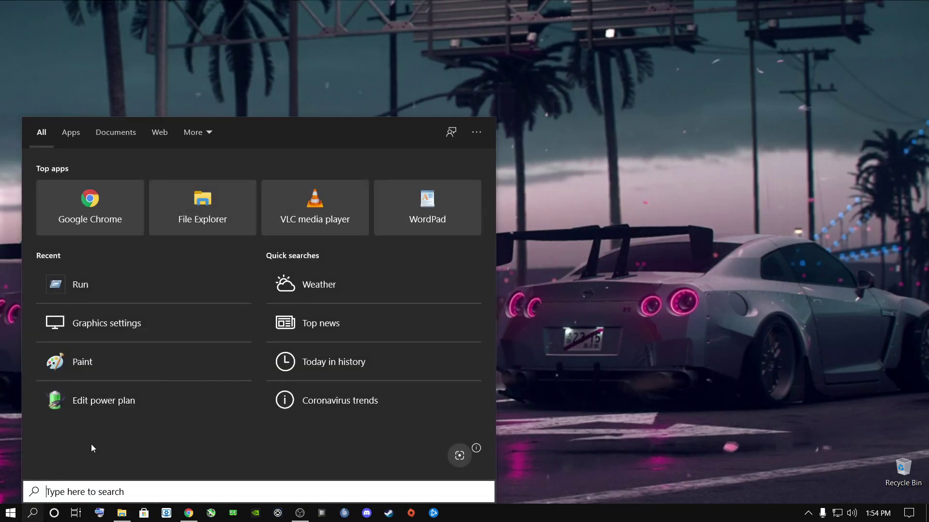
type("graph")
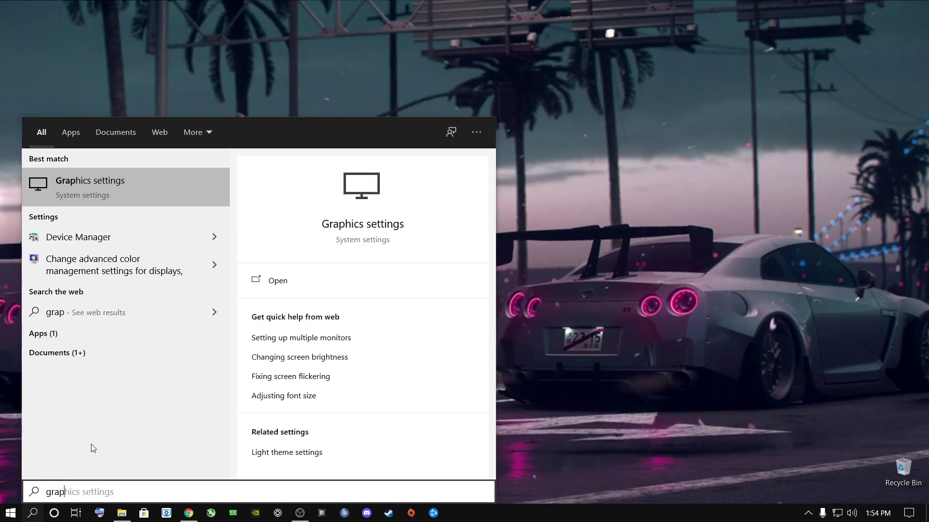
key("Tab")
left_click(34, 489)
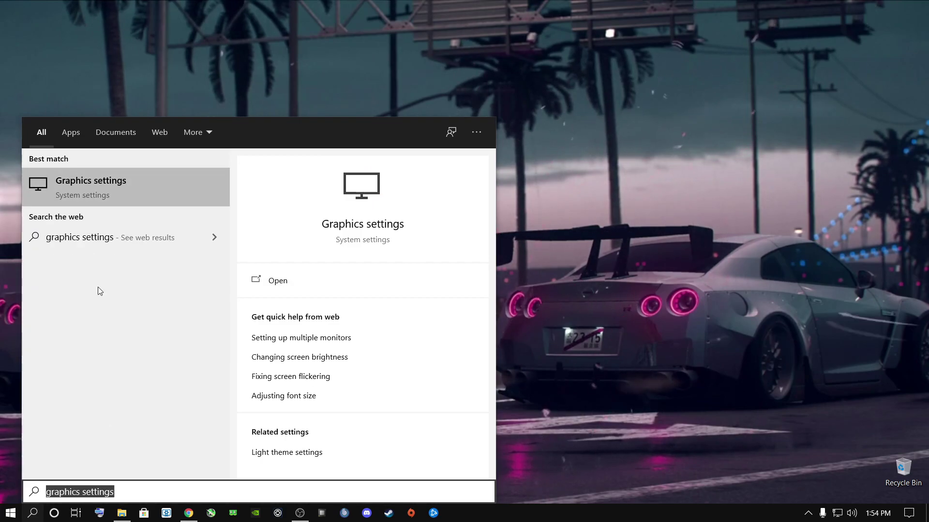
left_click(91, 184)
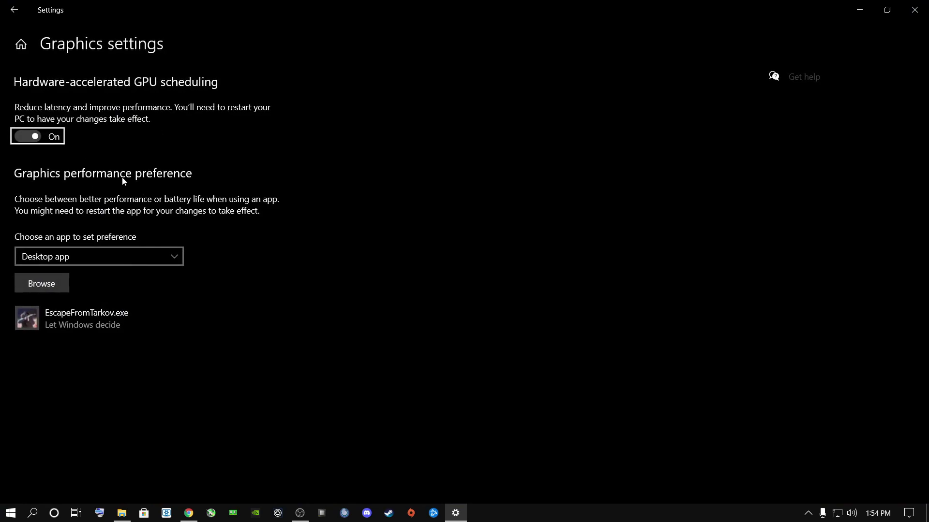
left_click(28, 136)
left_click(29, 137)
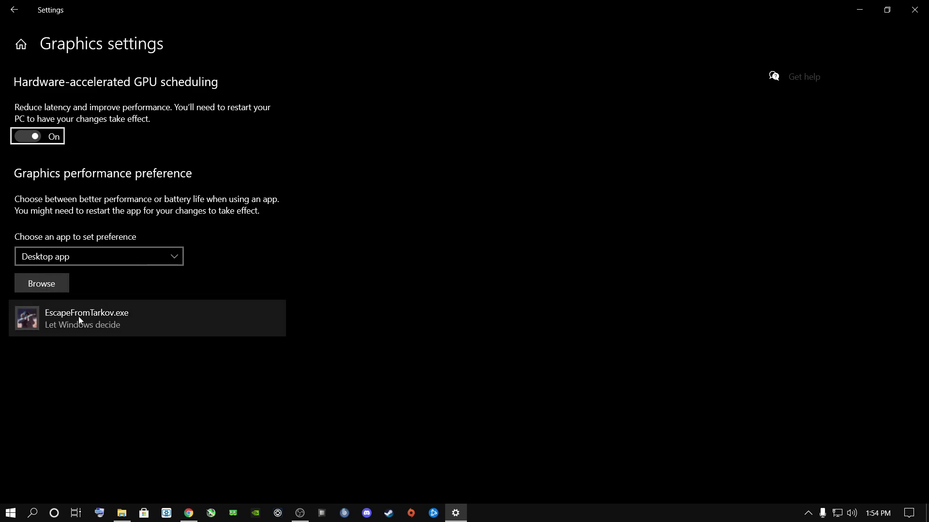
left_click(56, 286)
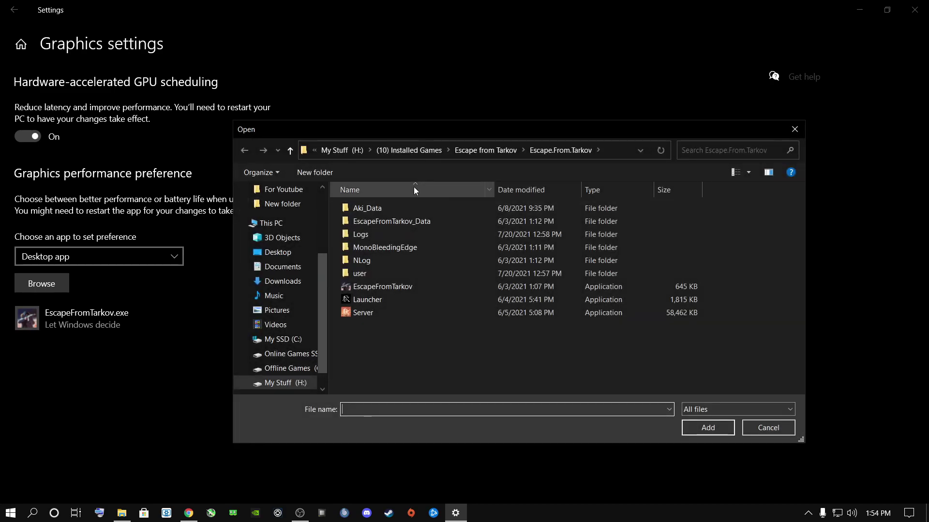
left_click(383, 287)
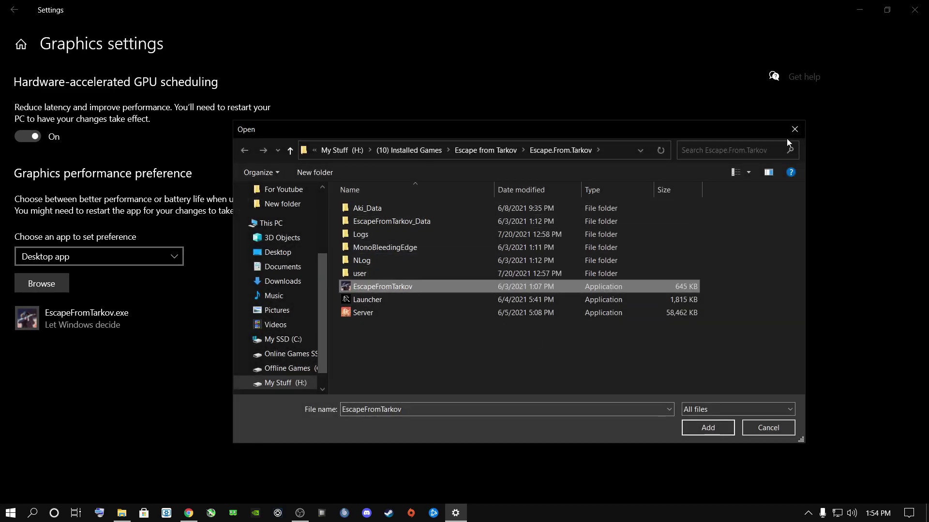
left_click(795, 129)
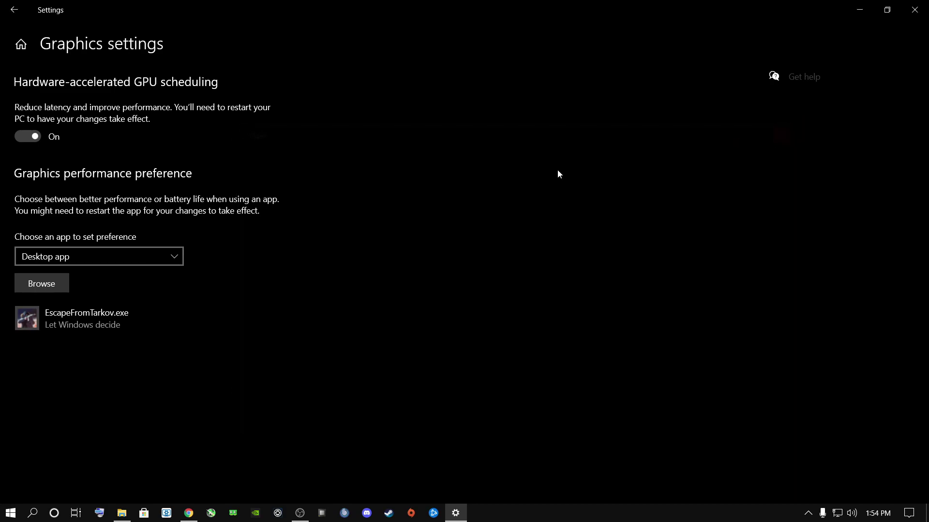
Set the graphics preference of EscapeFromTarkov.exe to High performance, save it and close Settings.
left_click(82, 323)
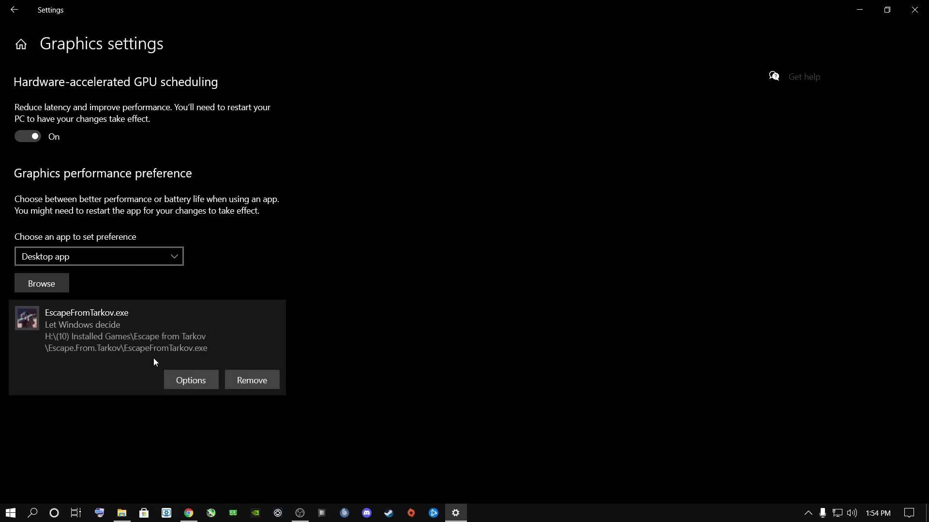
left_click(193, 380)
left_click(361, 280)
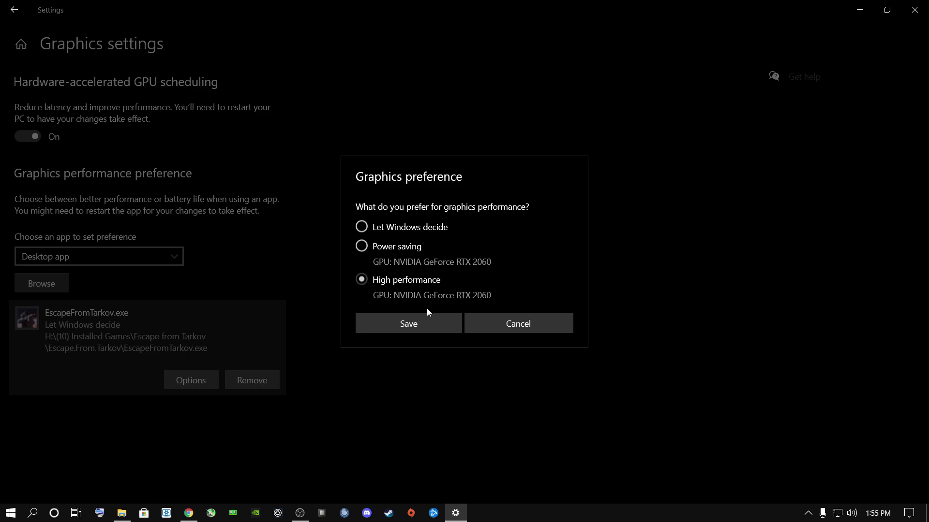
left_click(416, 325)
left_click(905, 9)
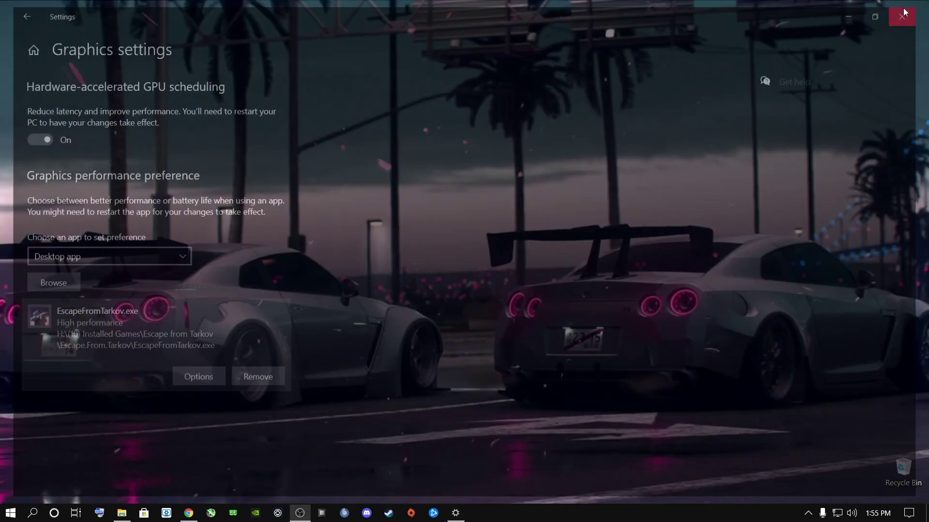
Search Windows for the power plan editor, open it and go to the overview of all power plans.
left_click(33, 512)
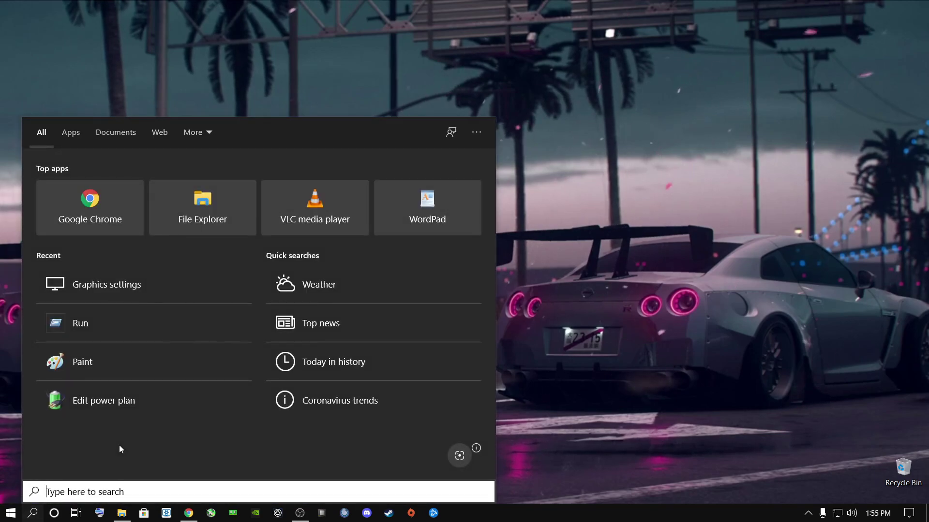
type("edit")
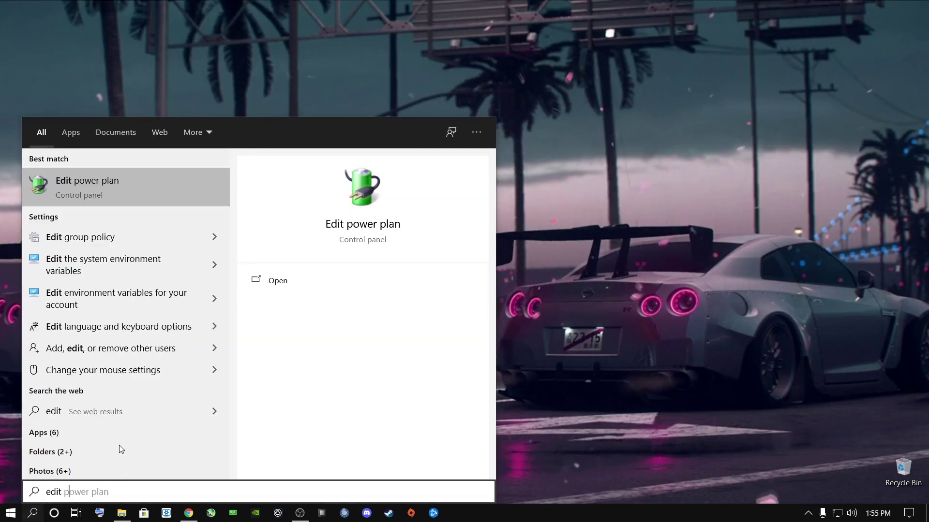
key("Tab")
key("shift+Tab")
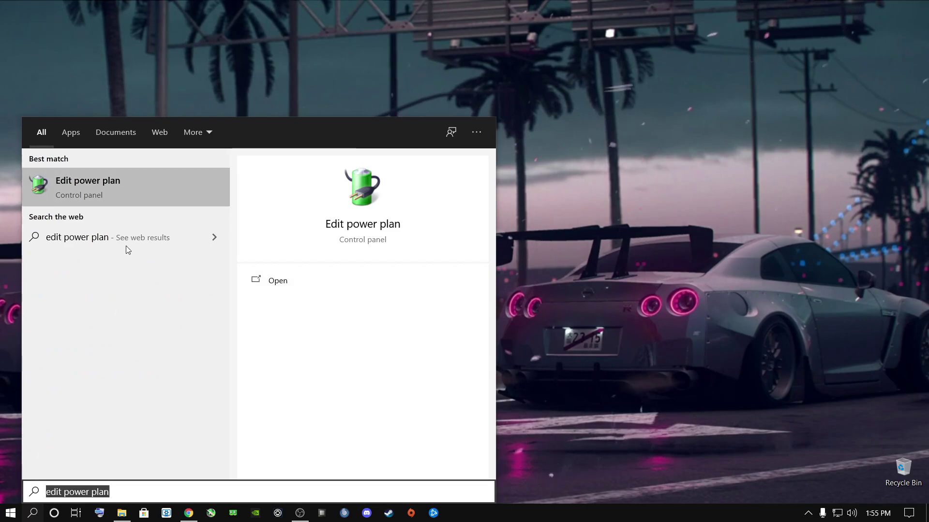
left_click(89, 190)
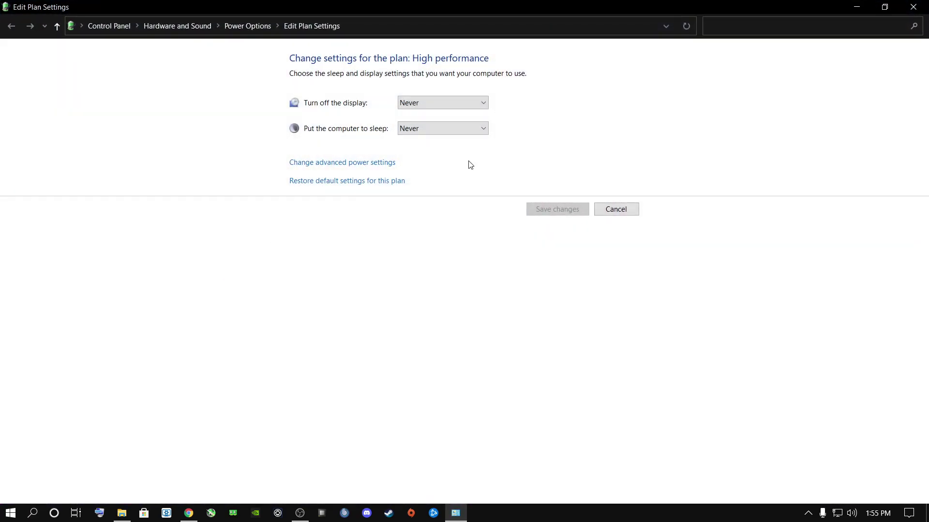
left_click(242, 27)
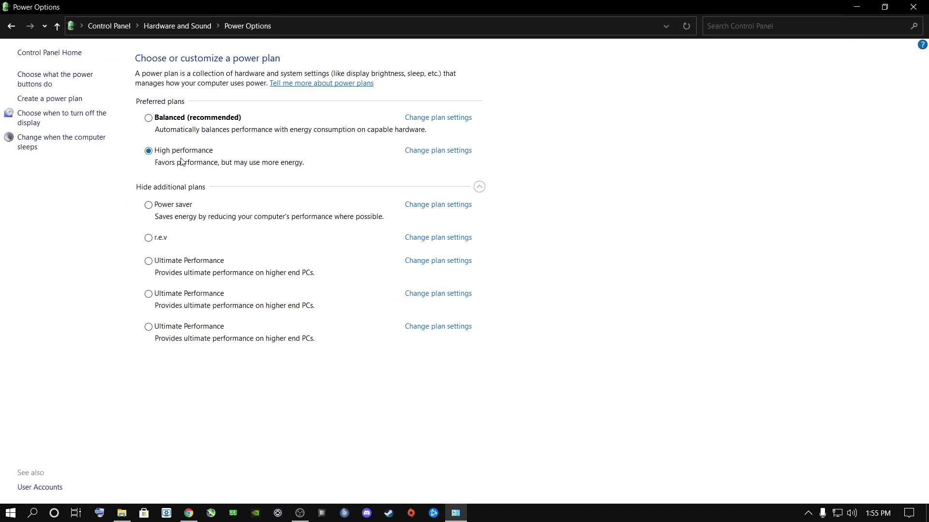
Create a power plan named "escape from tarkov" based on the High performance plan.
left_click(44, 98)
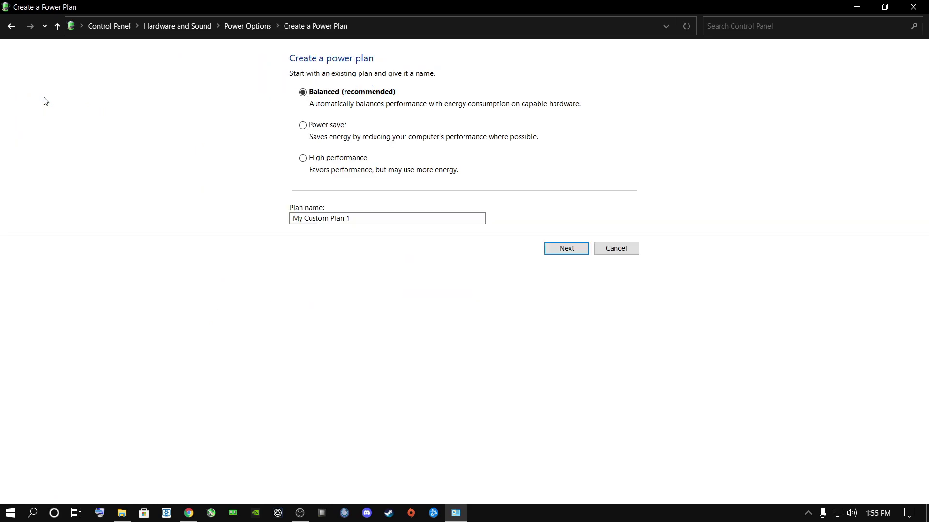
left_click(304, 161)
left_click(292, 218)
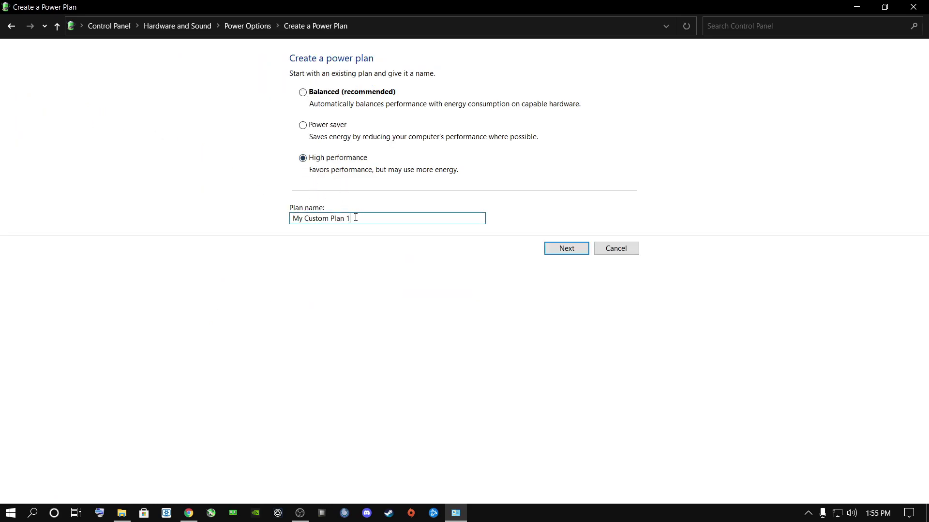
key("BackSpace")
key("BackSpace")
key("BackSpace")
key("BackSpace")
key("BackSpace")
key("BackSpace")
key("BackSpace")
key("BackSpace")
key("BackSpace")
key("BackSpace")
key("BackSpace")
key("BackSpace")
key("BackSpace")
key("BackSpace")
key("BackSpace")
left_click(562, 250)
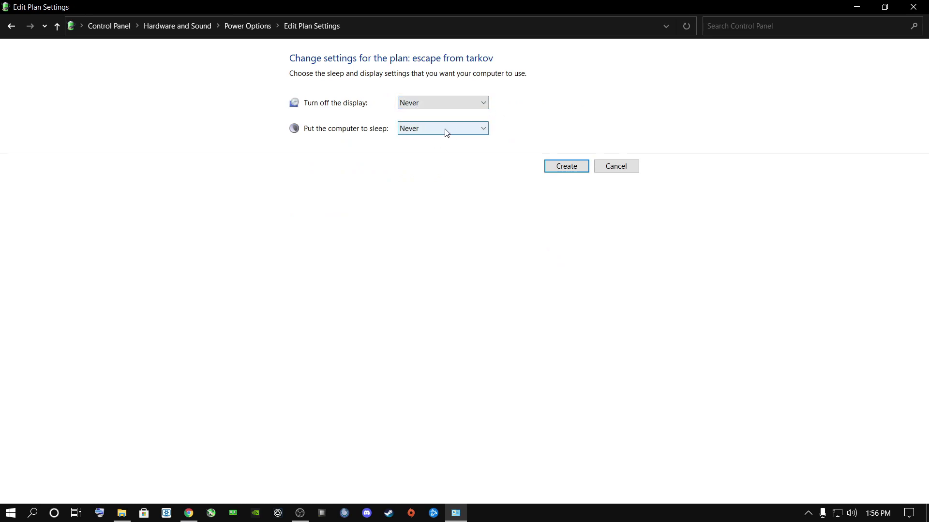
left_click(572, 169)
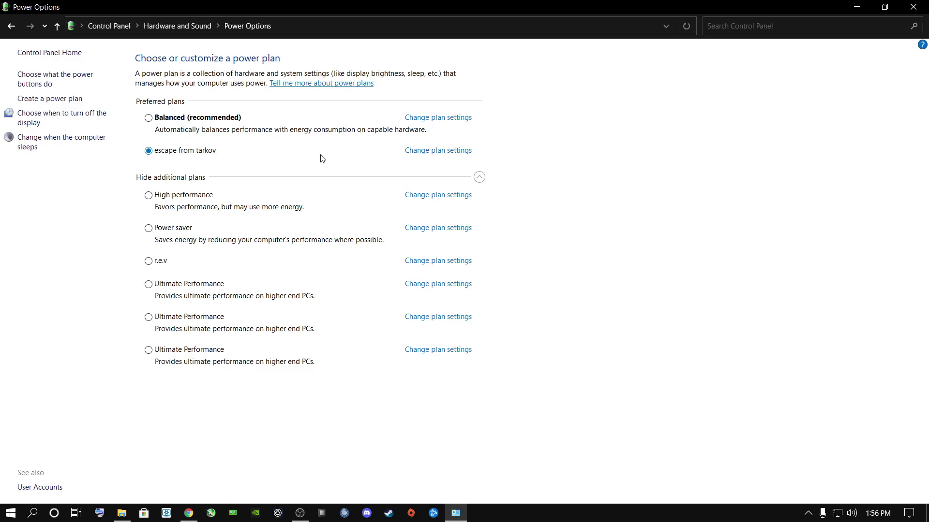
Open the advanced power settings of the escape from tarkov plan and make sure the hard disk is never turned off.
left_click(429, 152)
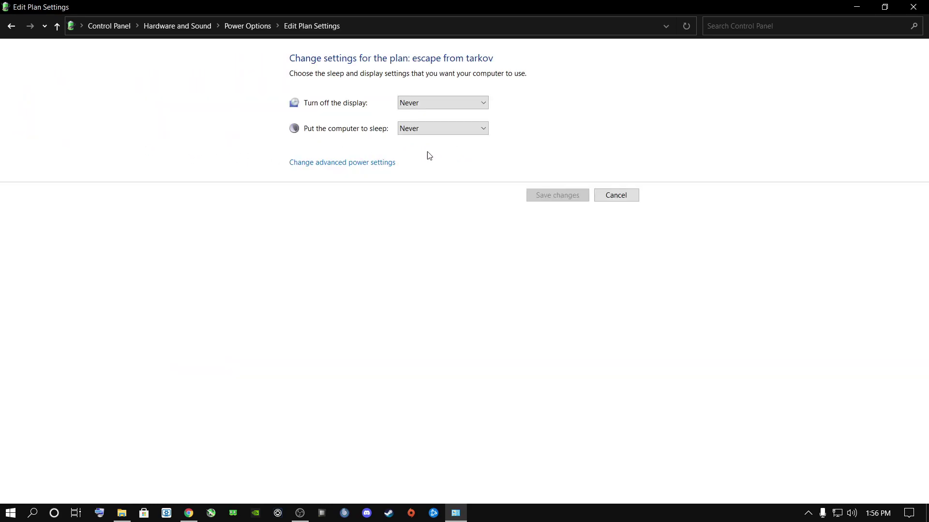
left_click(313, 164)
left_click(113, 196)
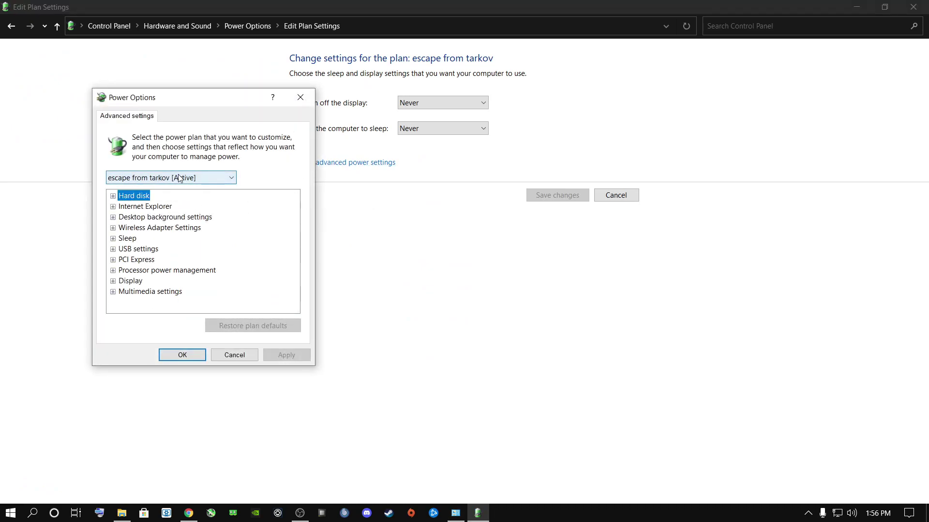
left_click(113, 196)
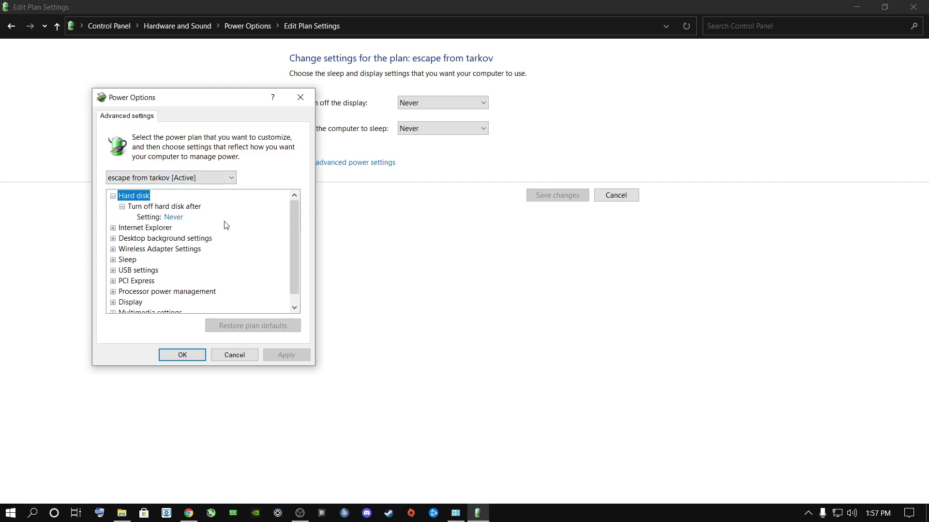
left_click(176, 217)
type("10")
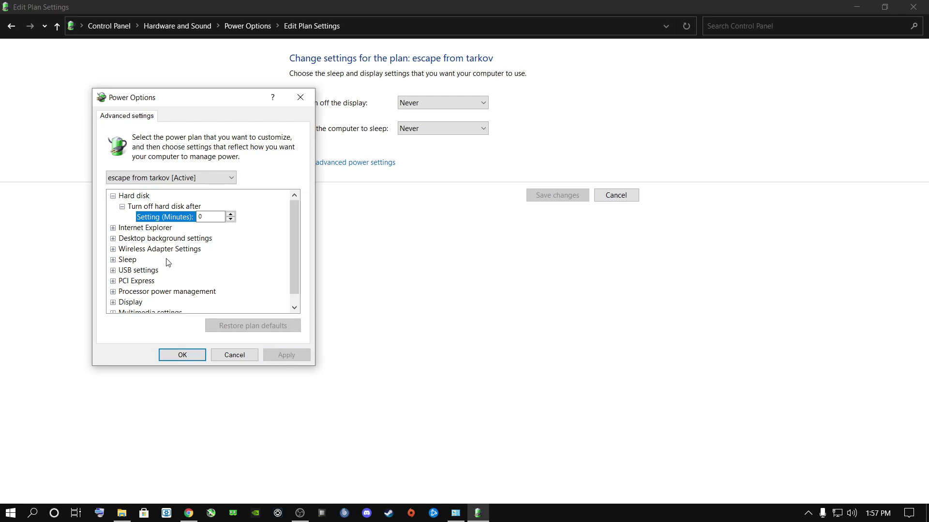
left_click(146, 227)
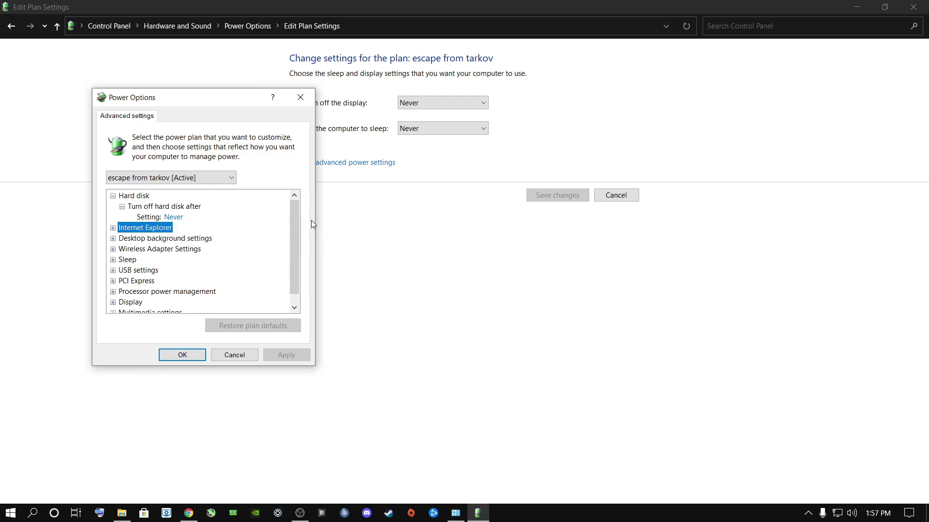
Set the plan's minimum processor state to 100% under processor power management and apply the change.
scroll(295, 232, "down", 1)
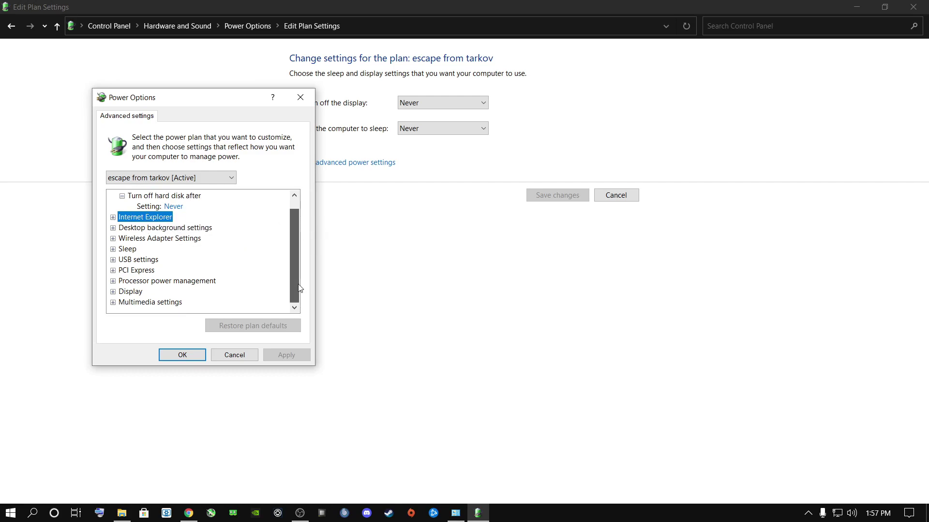
left_click(121, 281)
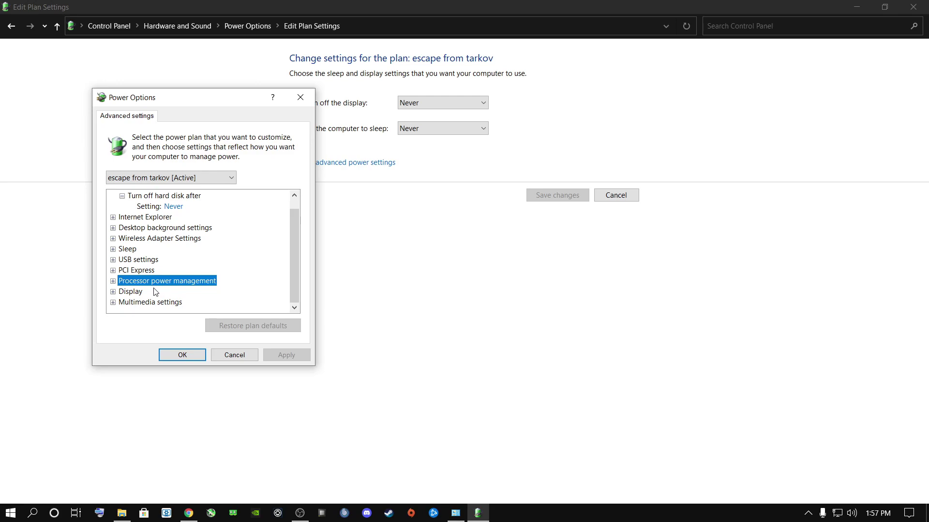
key("Right")
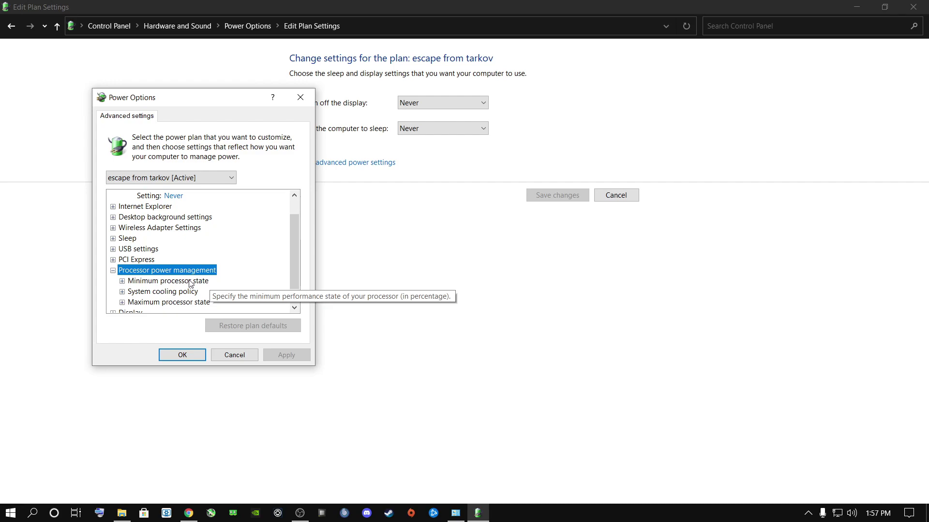
left_click(123, 281)
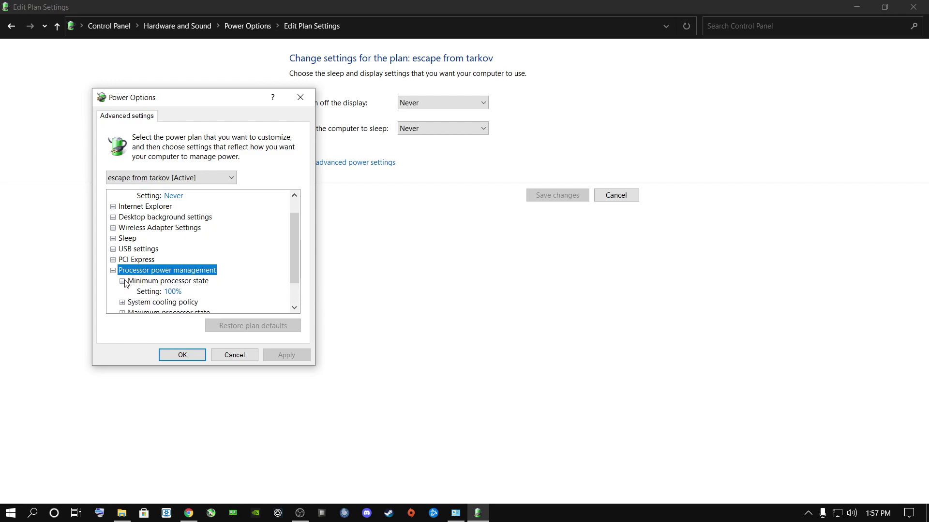
left_click(160, 291)
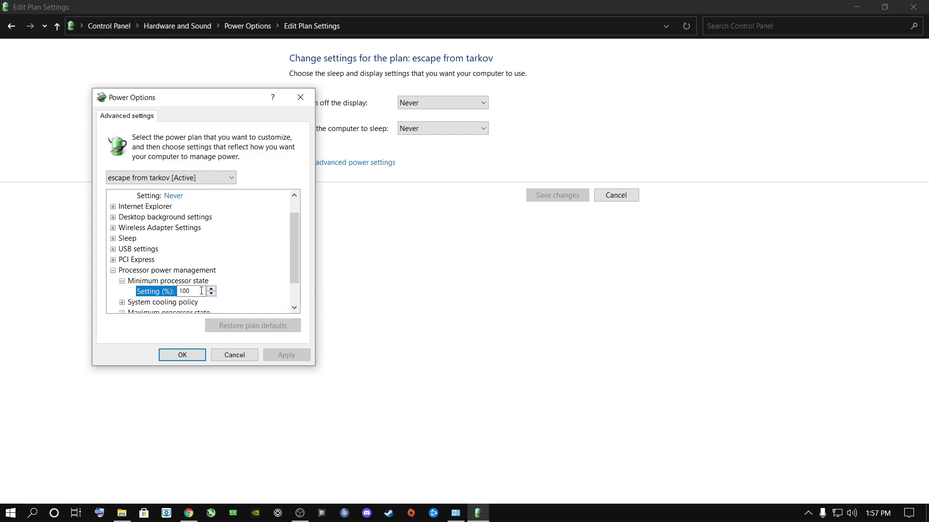
key("BackSpace")
key("BackSpace")
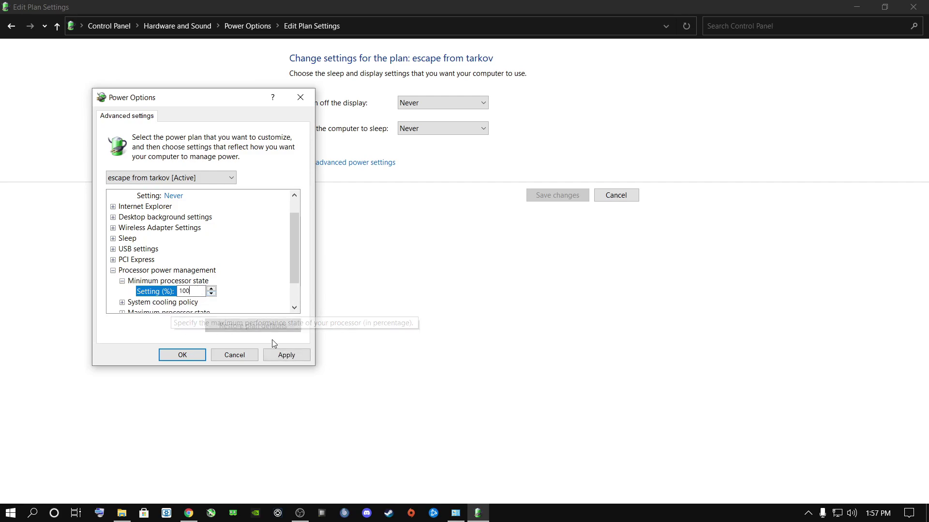
left_click(286, 355)
Make sure the maximum processor state is 100%, confirm the advanced power settings and close the plan settings window.
left_click_drag(294, 256, 295, 291)
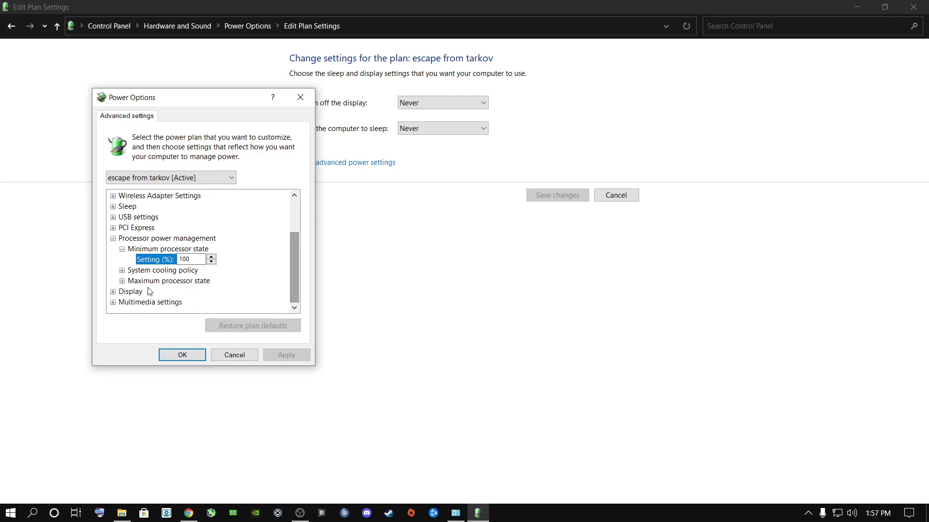
left_click(121, 281)
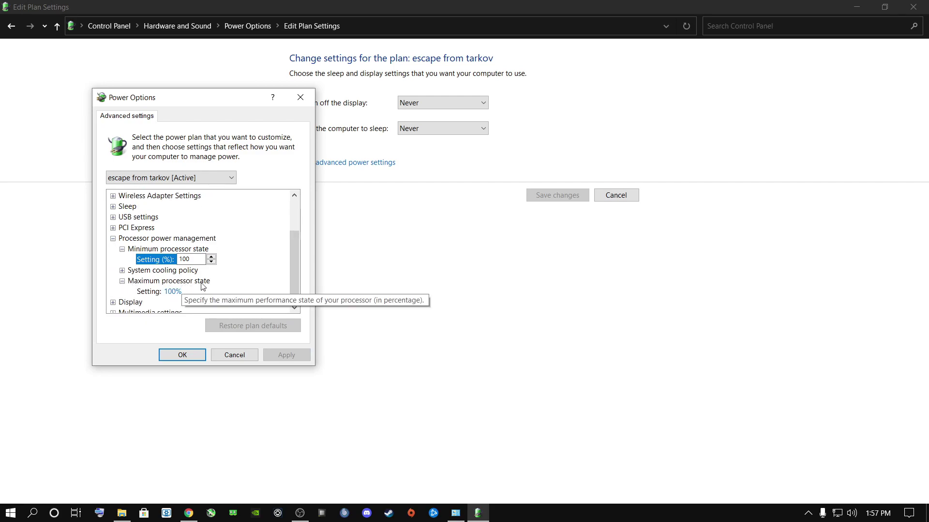
left_click(177, 291)
left_click(191, 354)
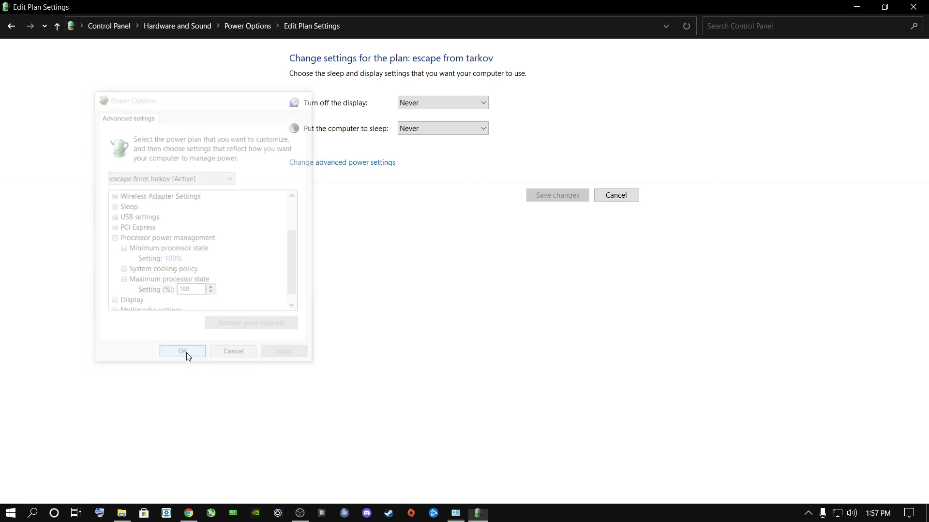
left_click(915, 6)
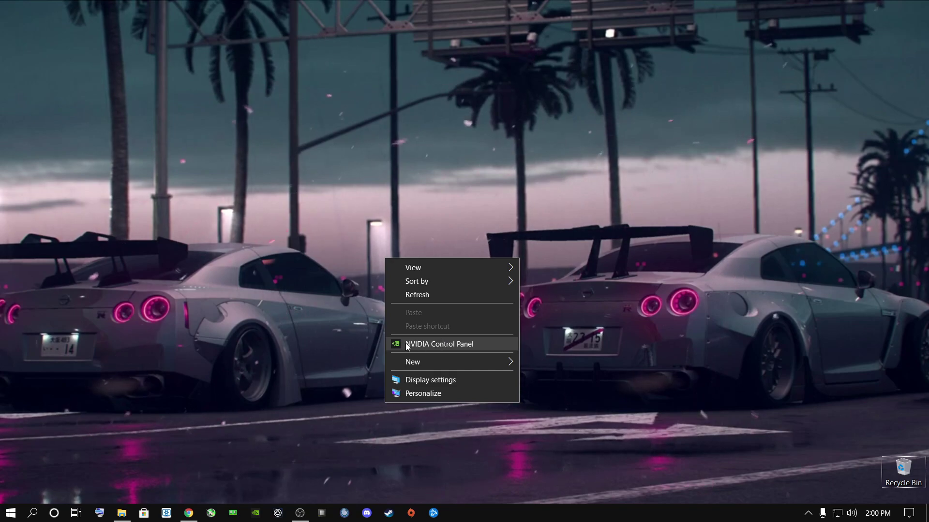
left_click(247, 347)
left_click(32, 513)
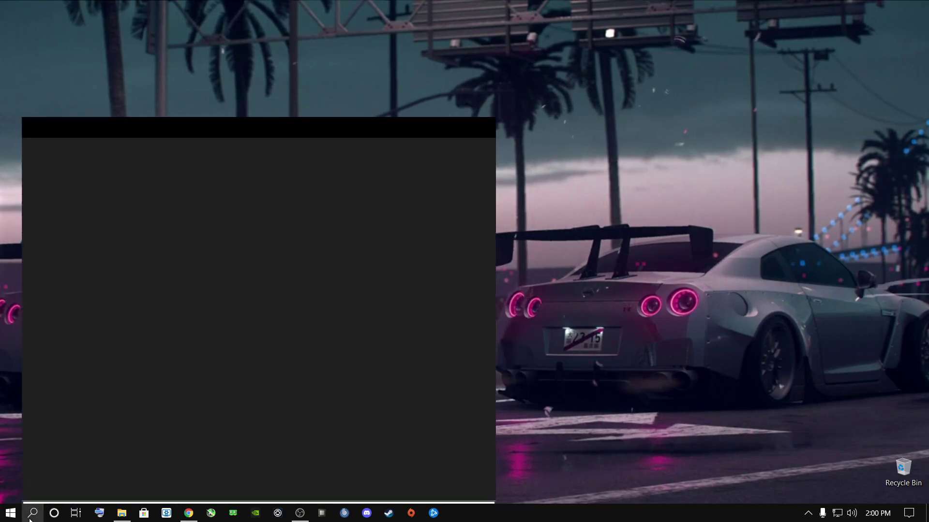
left_click(593, 338)
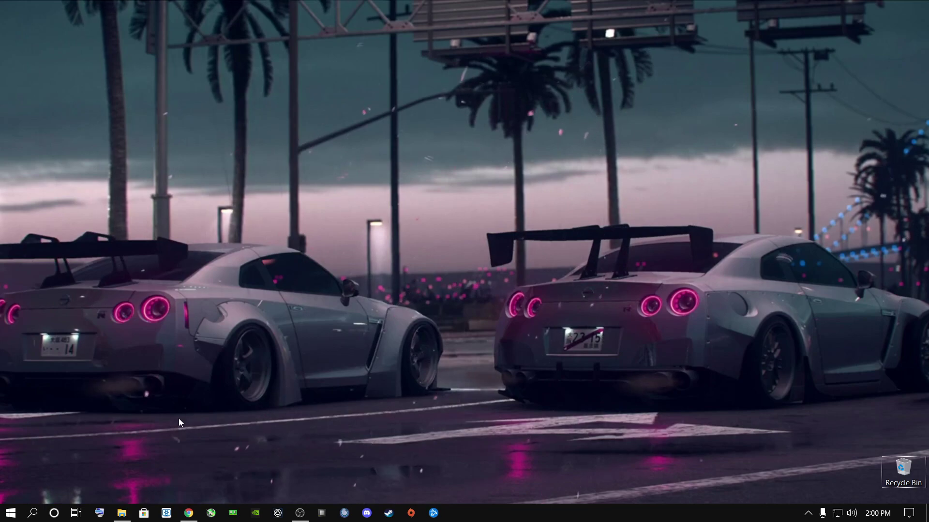
left_click(11, 513)
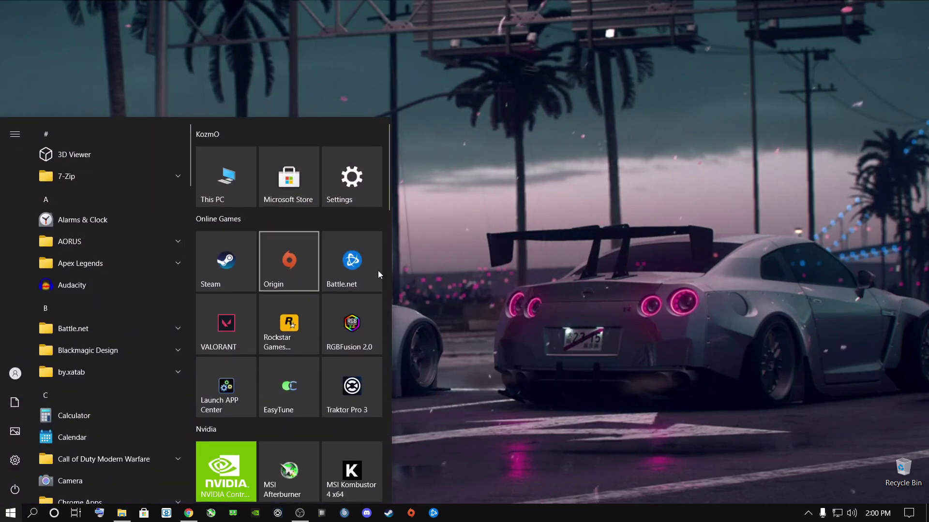
key("Escape")
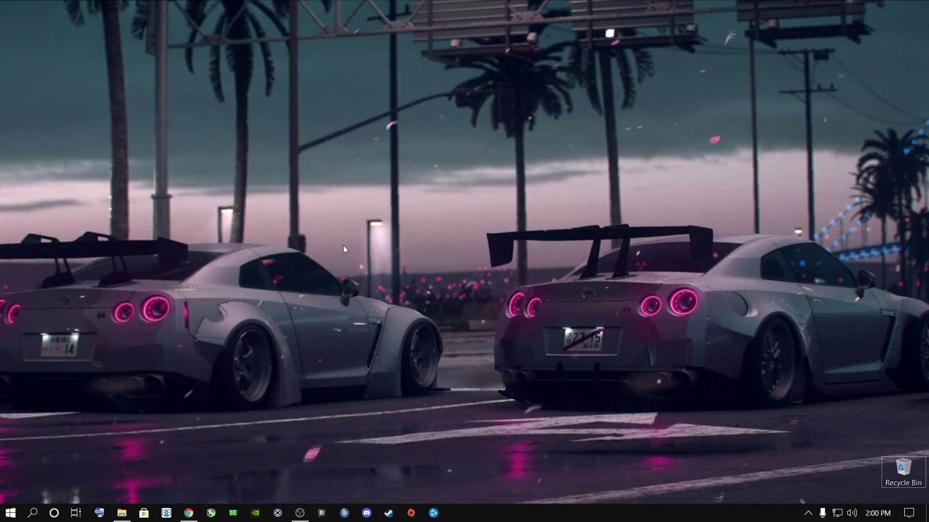
Open the NVIDIA Control Panel and set the image settings preference to emphasize Performance.
right_click(405, 245)
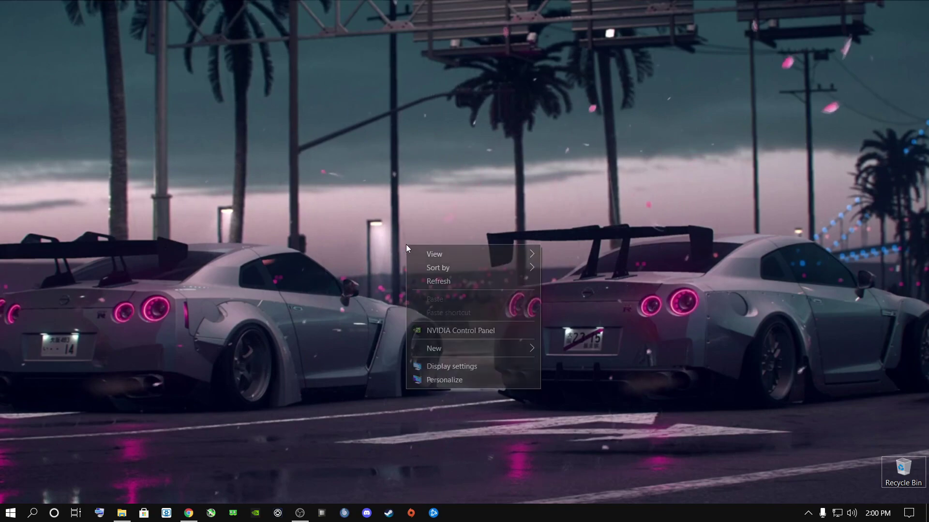
left_click(461, 331)
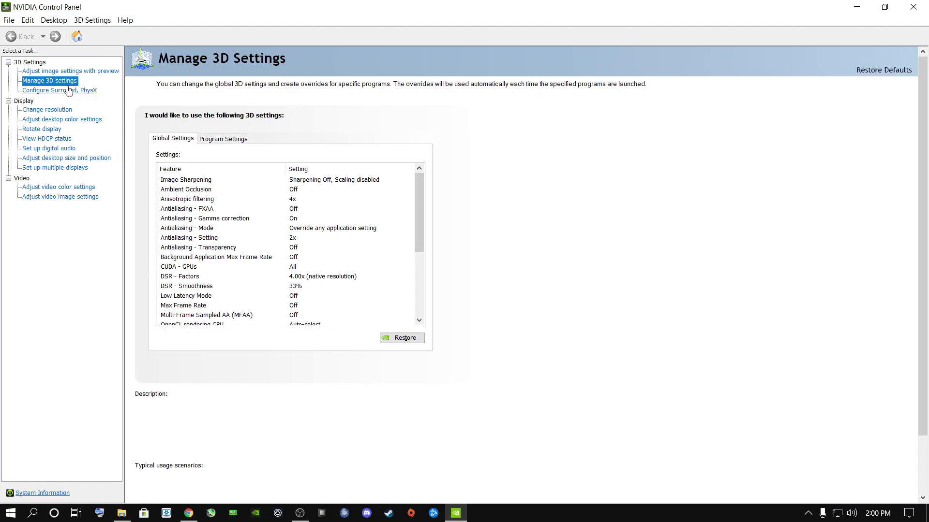
left_click(104, 71)
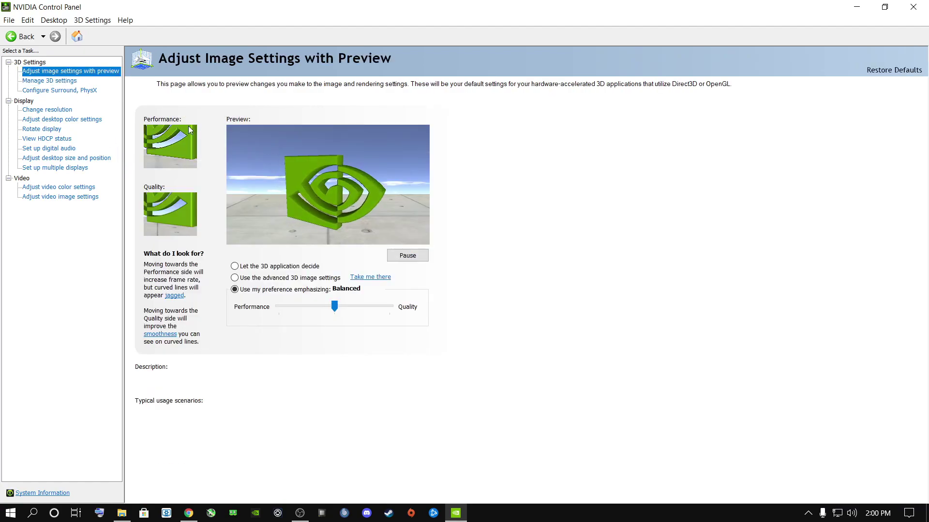
mouse_move(247, 282)
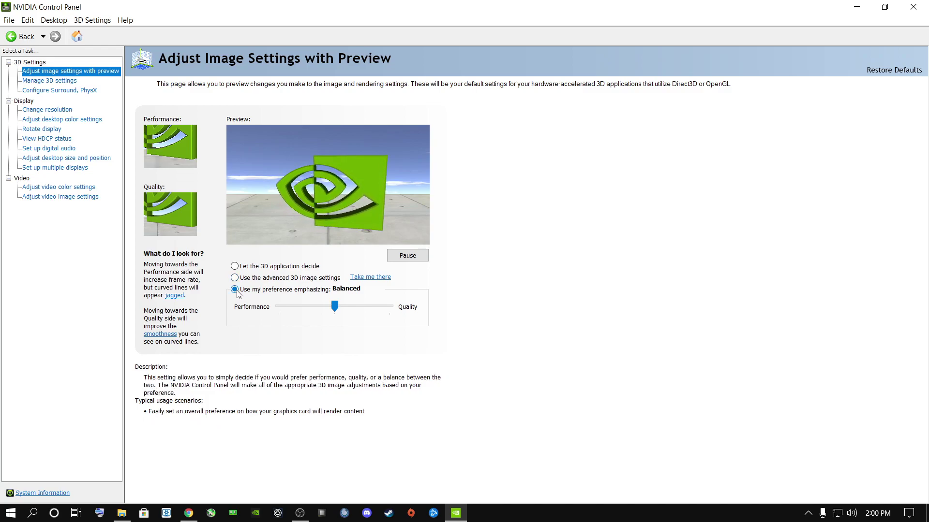
left_click_drag(335, 305, 237, 312)
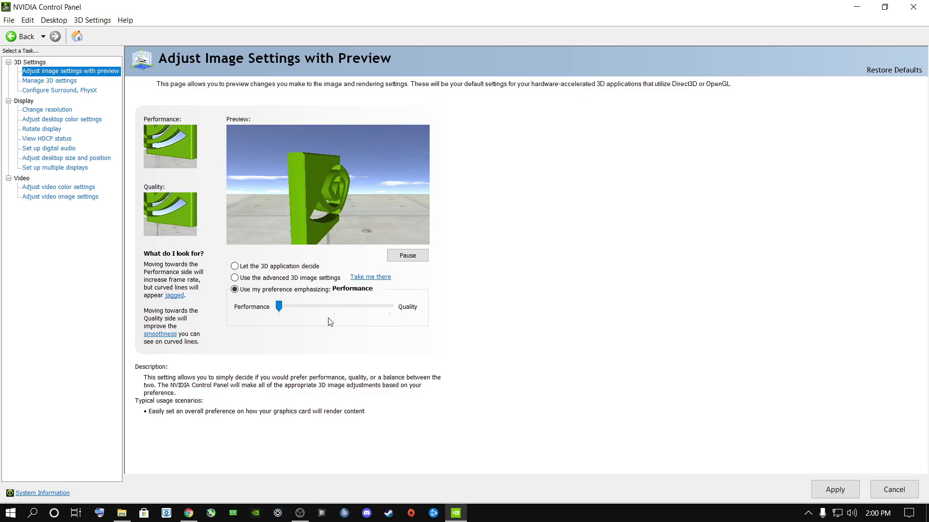
mouse_move(279, 306)
left_mouse_down()
mouse_move(335, 307)
mouse_move(286, 304)
left_mouse_up()
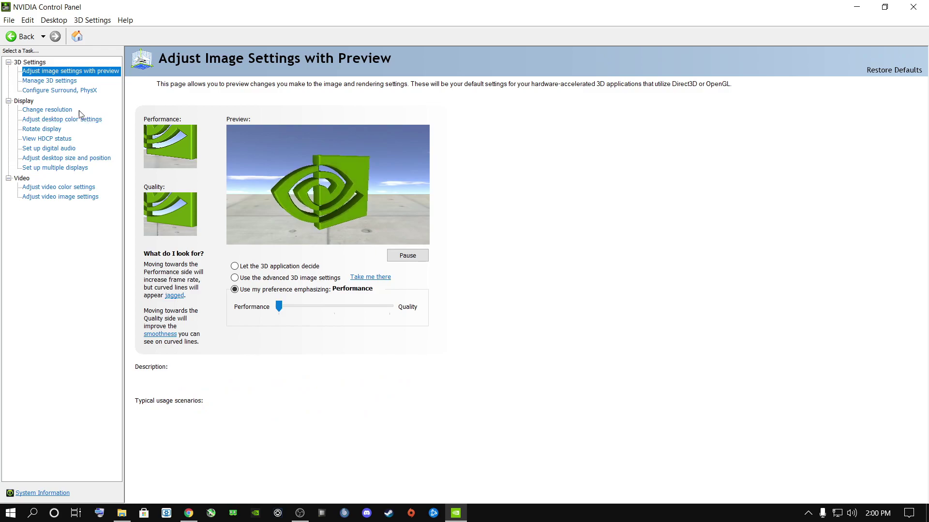
Make sure NVIDIA GeForce RTX 2060 is selected as the PhysX processor in the Surround and PhysX configuration.
left_click(51, 91)
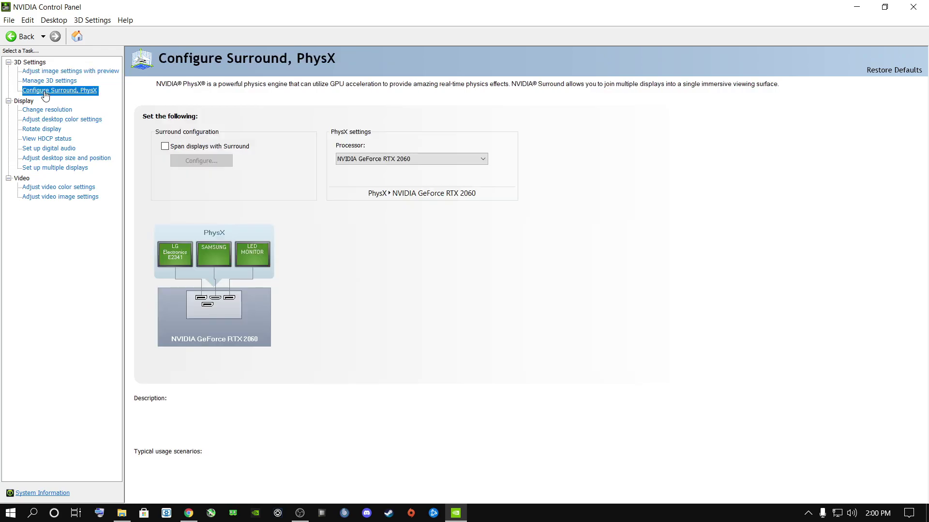
left_click(424, 159)
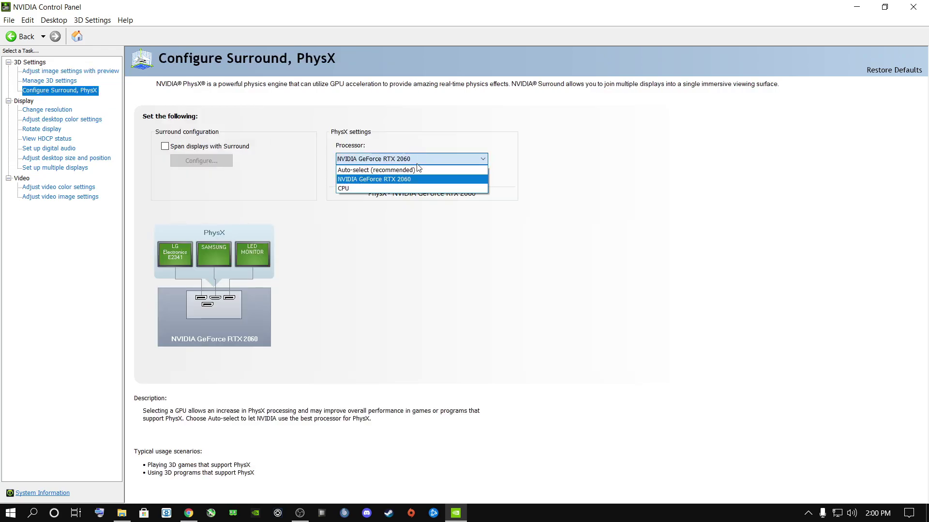
left_click(368, 182)
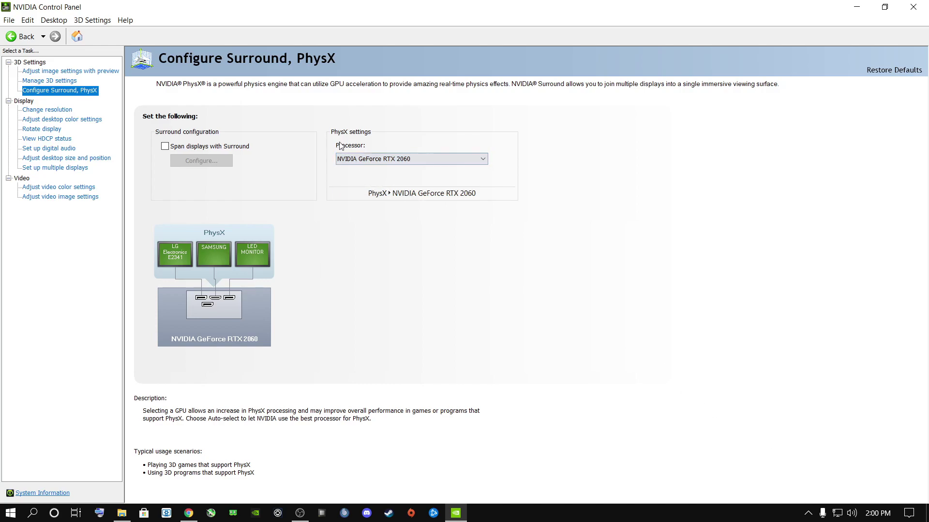
left_click(367, 159)
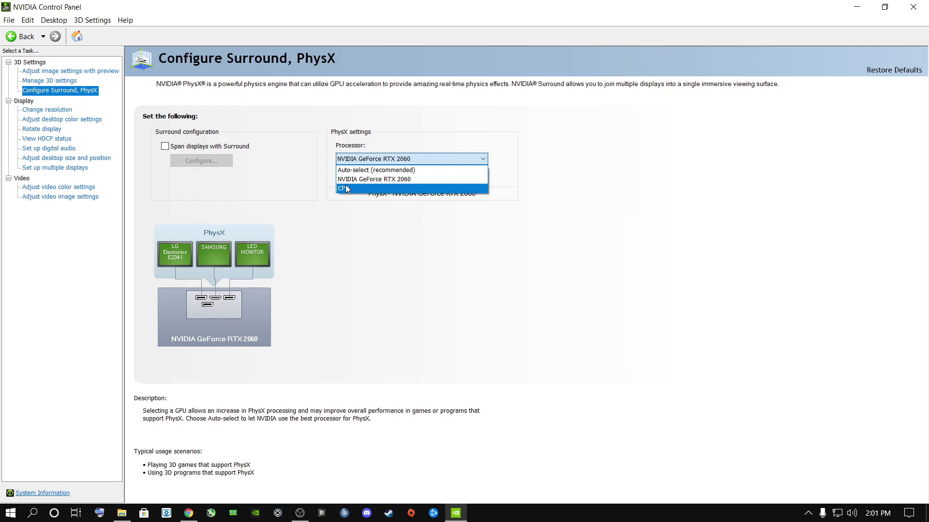
left_click(359, 180)
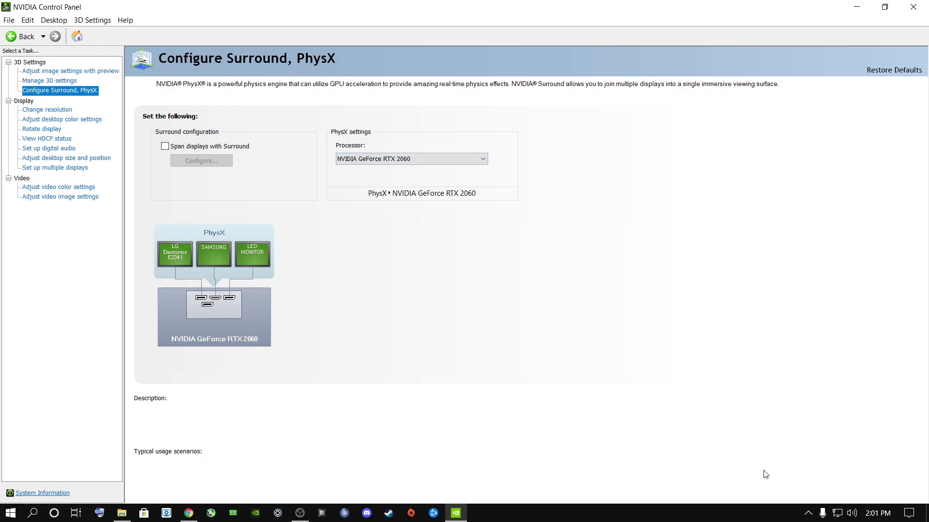
Go to the 3D settings management page, review the global settings and show the program-specific settings for Escape From Tarkov.
left_click(61, 80)
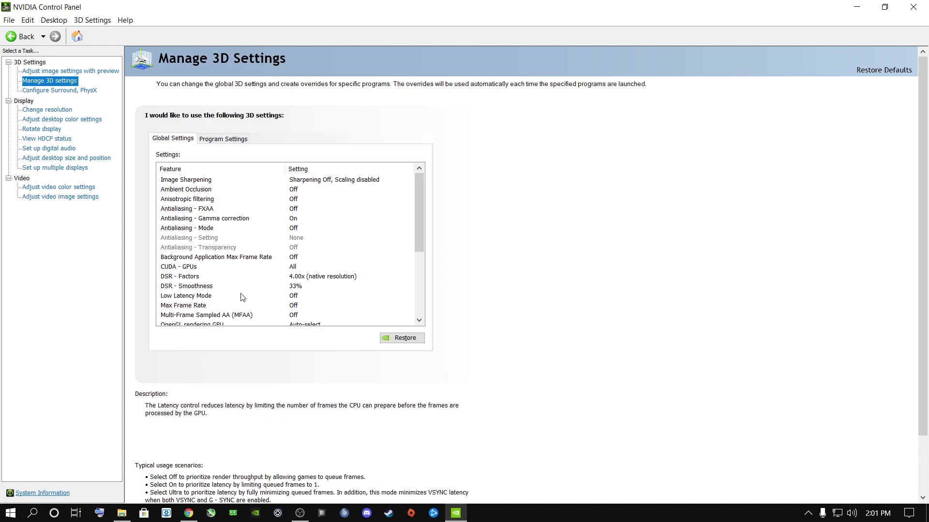
mouse_move(419, 203)
left_mouse_down()
mouse_move(419, 279)
mouse_move(419, 215)
left_mouse_up()
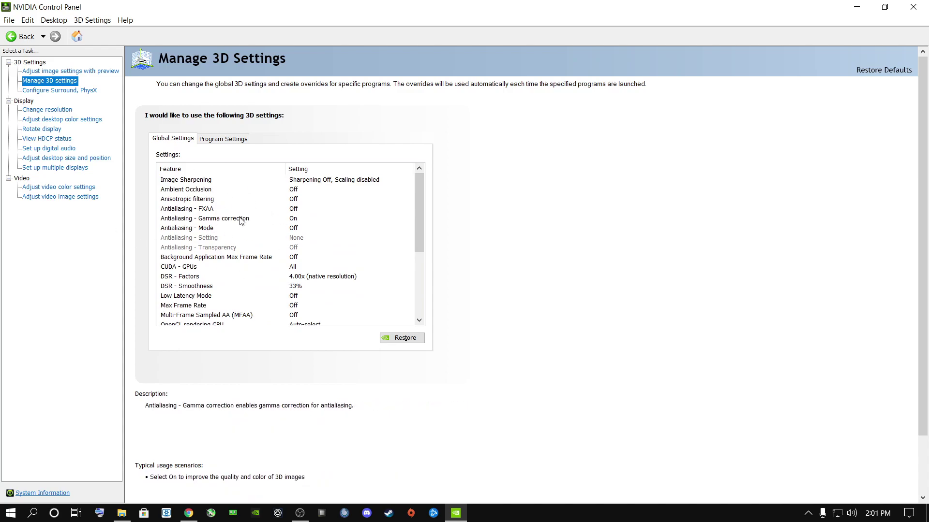
left_click(220, 142)
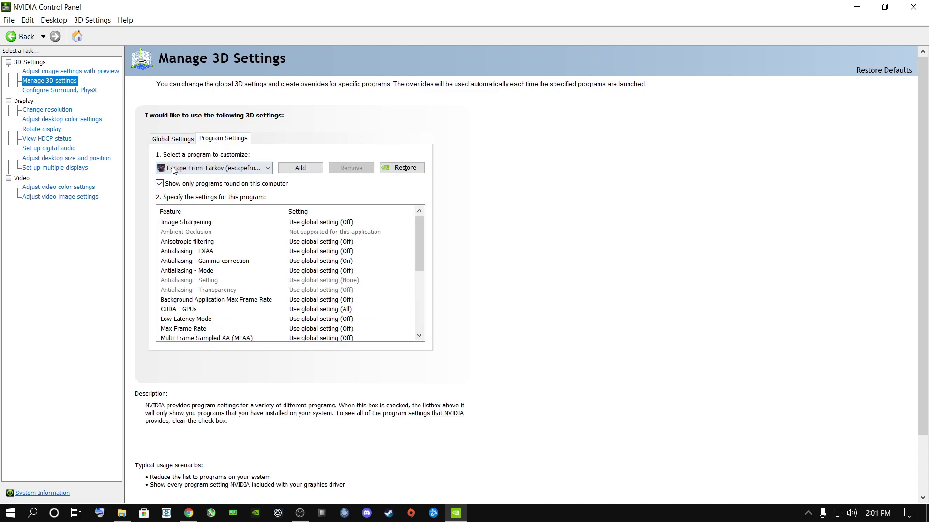
Look through the list of customizable programs and the dialog for adding another program, keeping Escape From Tarkov selected.
left_click(262, 168)
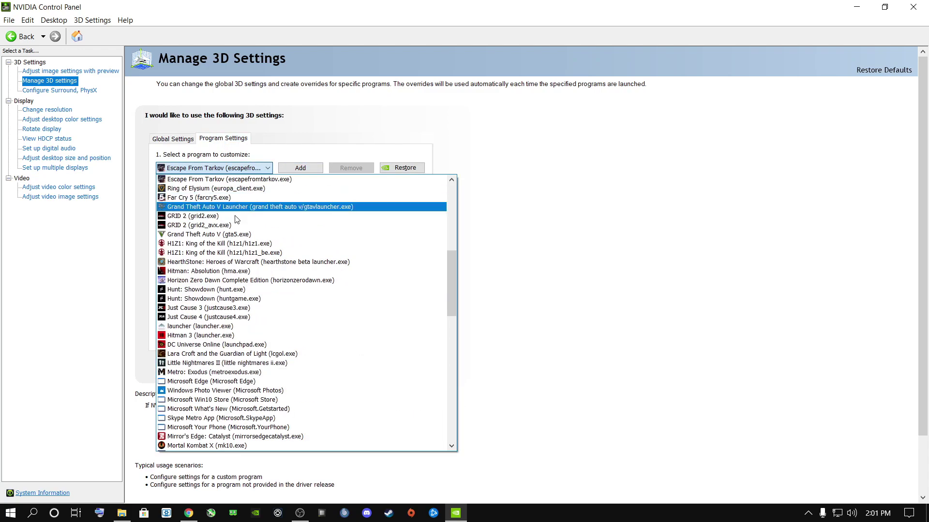
left_click(508, 193)
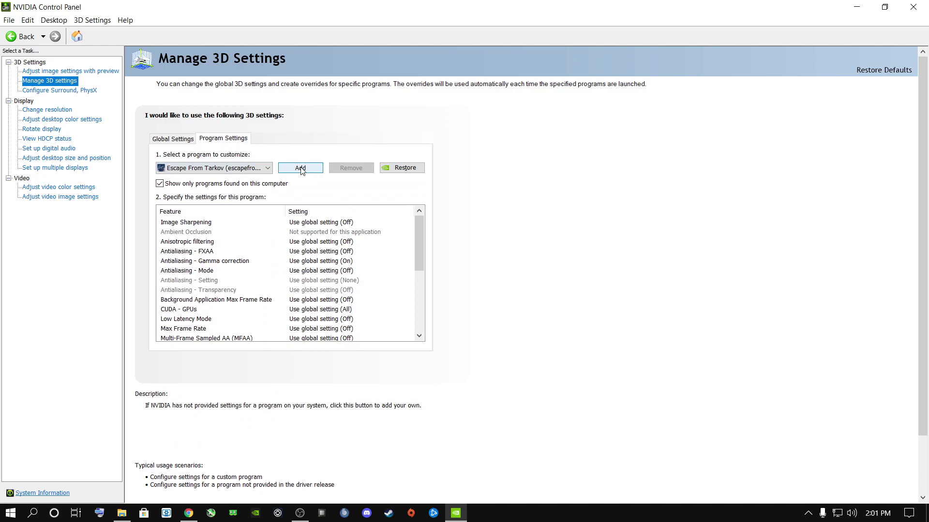
left_click(300, 169)
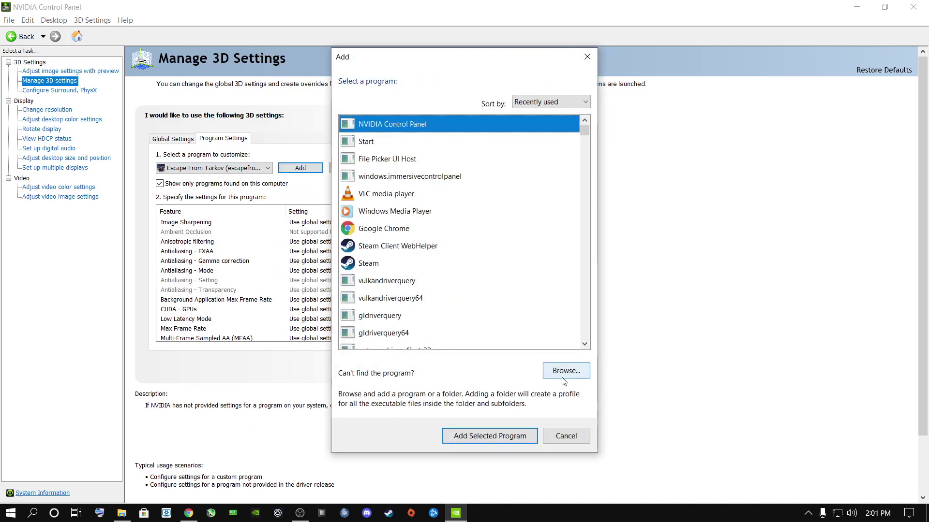
left_click(586, 57)
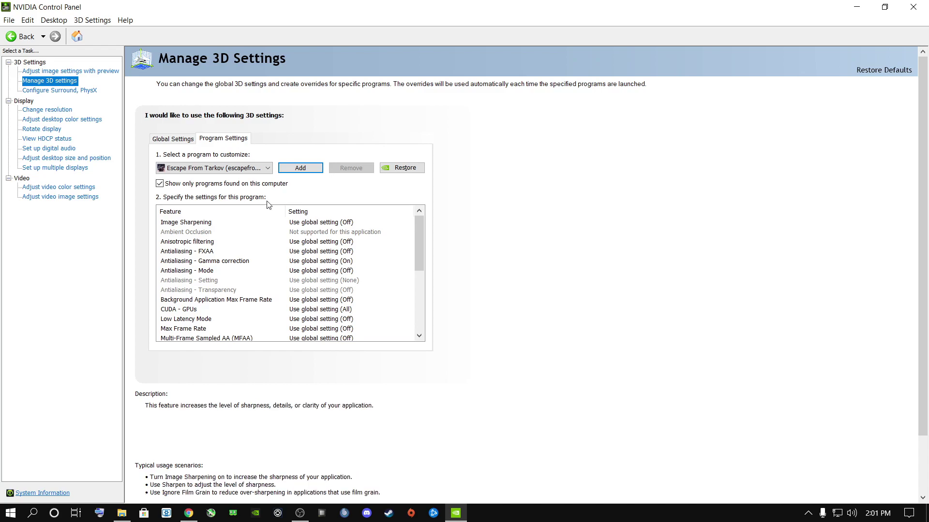
Set image sharpening to Off in the Escape From Tarkov program settings.
left_click(306, 224)
left_click(305, 224)
left_click(306, 265)
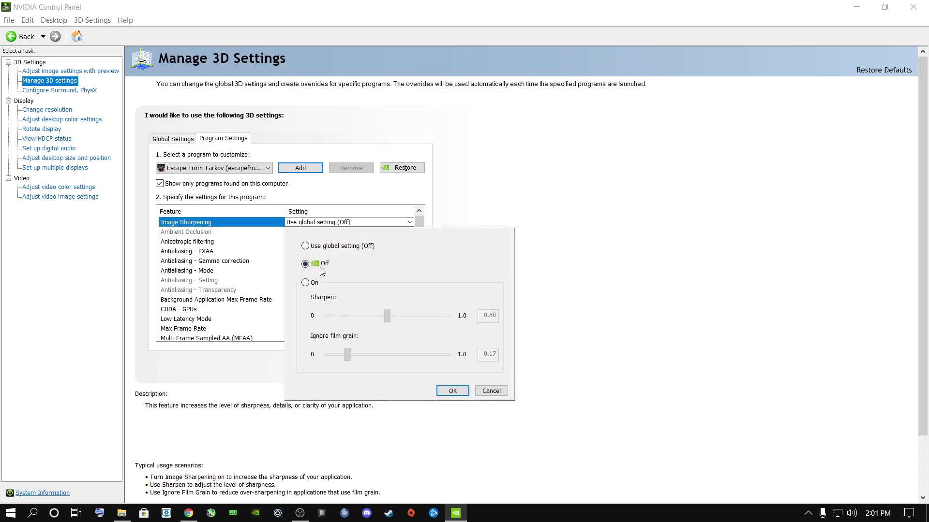
left_click(444, 391)
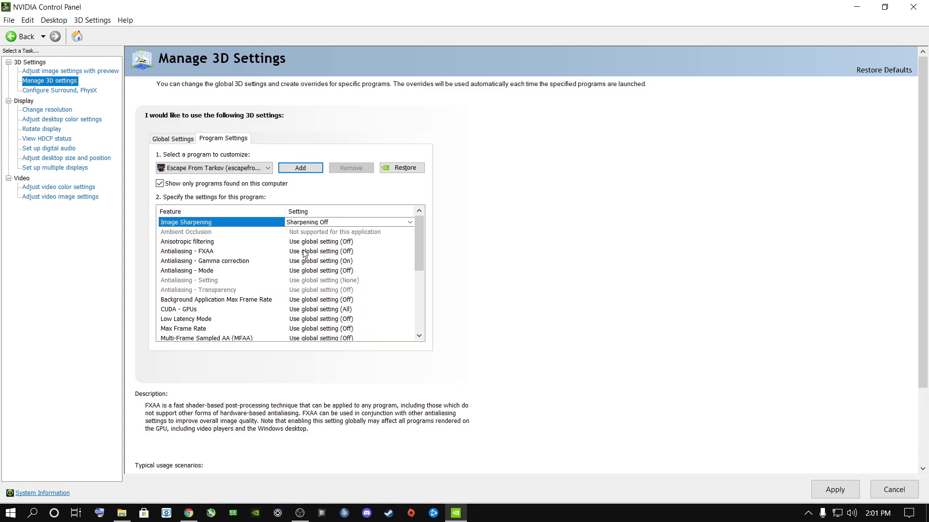
Set anisotropic filtering and Antialiasing - FXAA to Off in the Escape From Tarkov program settings.
left_click(297, 242)
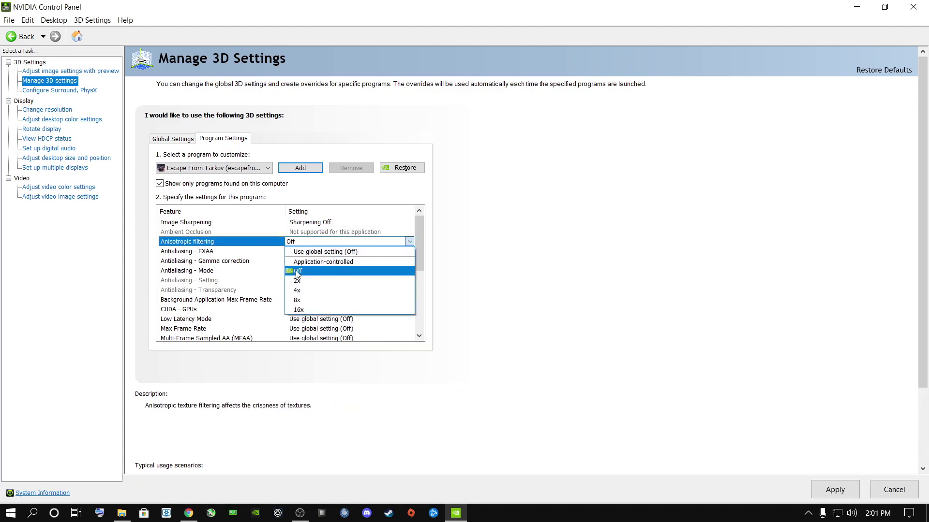
left_click(296, 271)
left_click(300, 251)
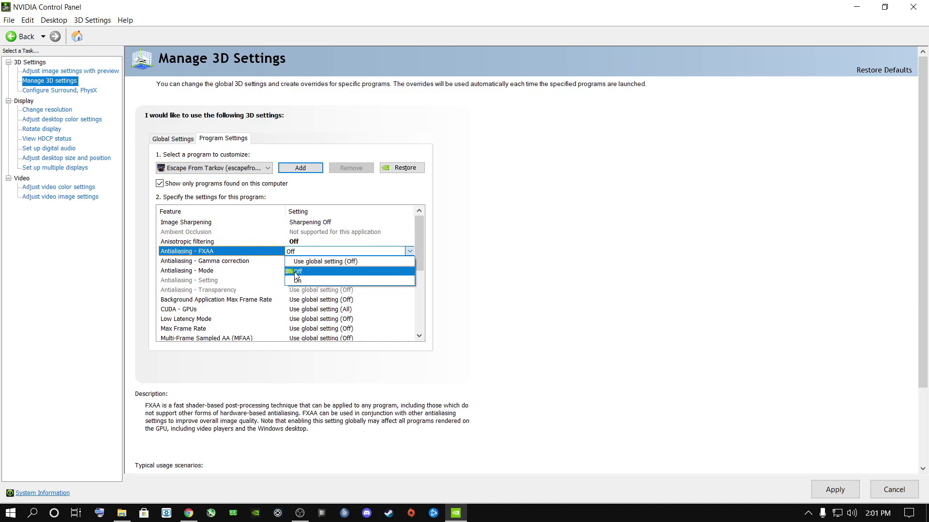
left_click(296, 272)
Set Antialiasing - Gamma correction and Antialiasing - Mode to Off for Escape From Tarkov.
left_click(300, 262)
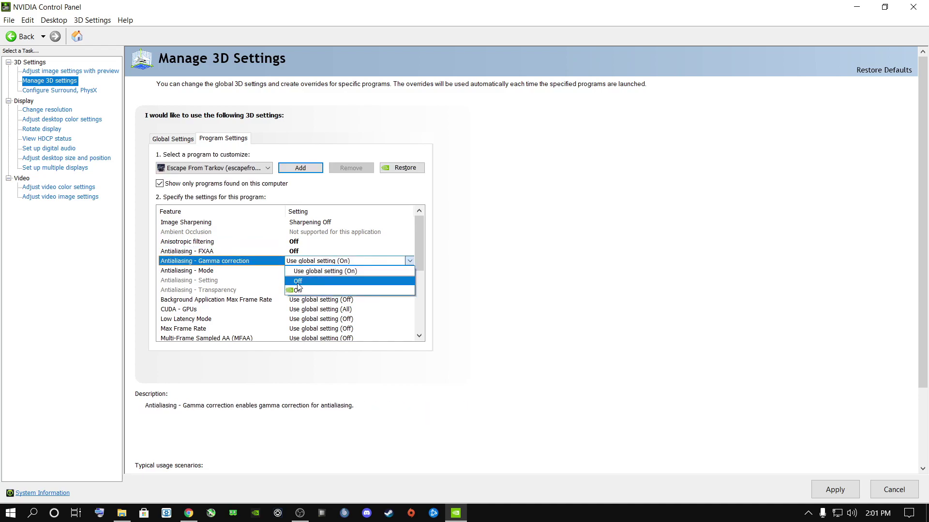
left_click(300, 284)
left_click(301, 271)
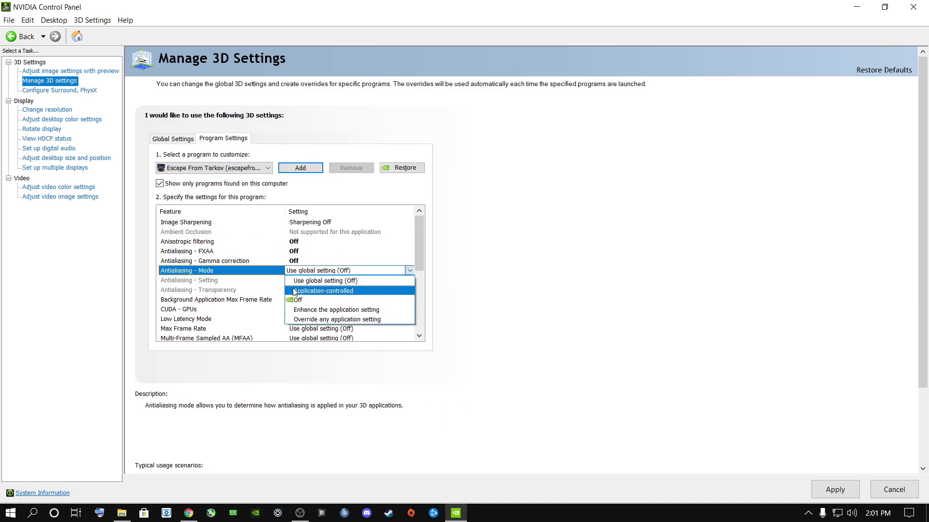
left_click(339, 290)
Override the global CUDA - GPUs setting for Escape From Tarkov and assign the NVIDIA GeForce RTX 2060.
left_click_drag(422, 244, 414, 271)
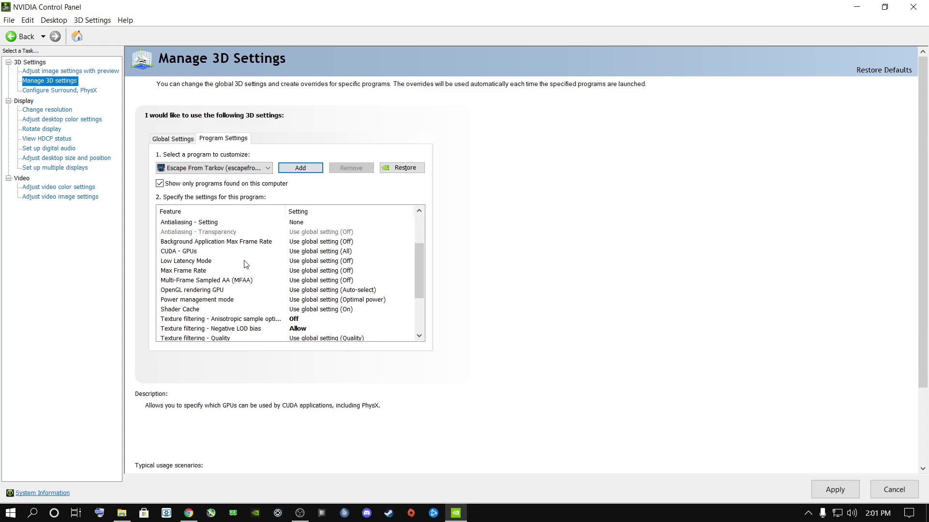
left_click(306, 253)
left_click(307, 288)
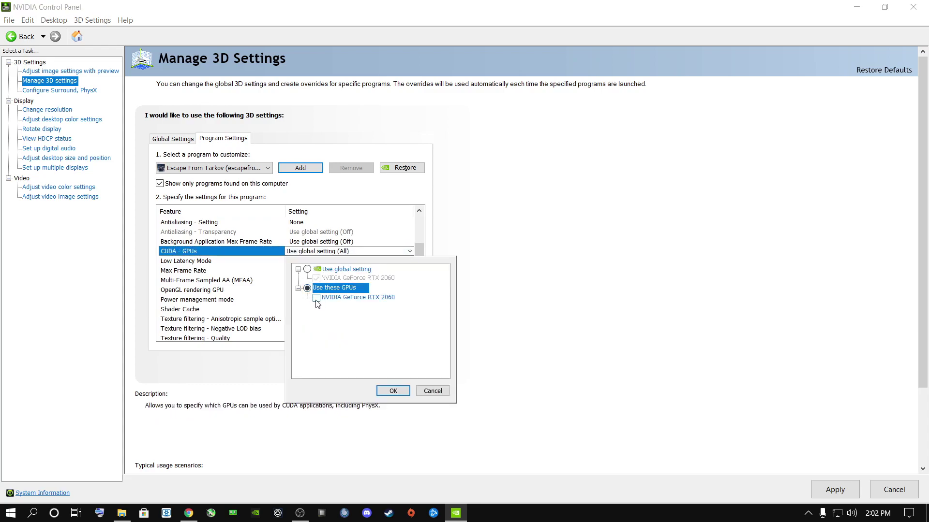
left_click(316, 299)
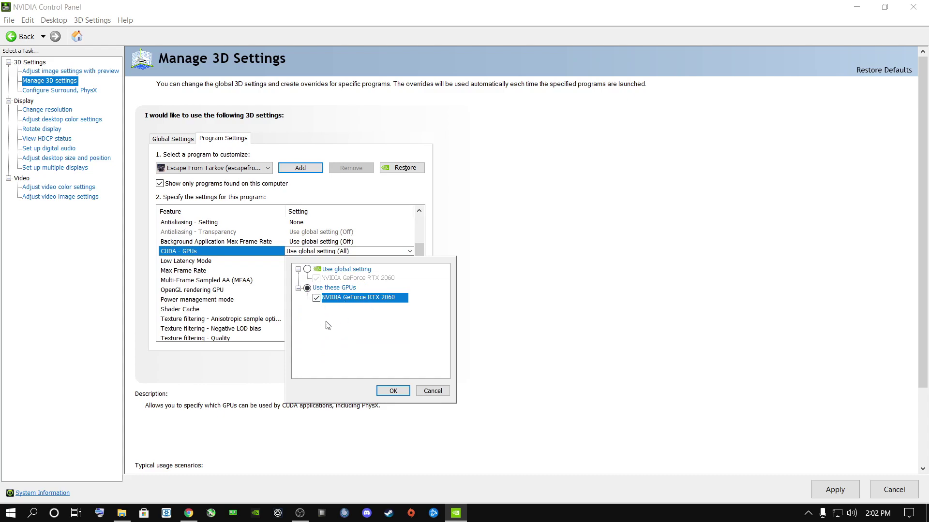
left_click(393, 391)
Set vertical sync and triple buffering to Off in the Escape From Tarkov program settings.
left_click_drag(419, 240, 412, 302)
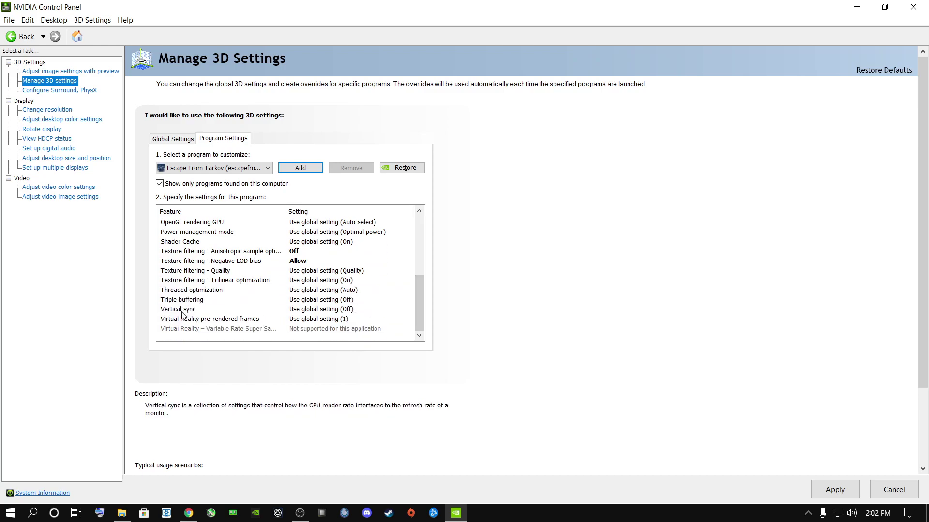
left_click(334, 310)
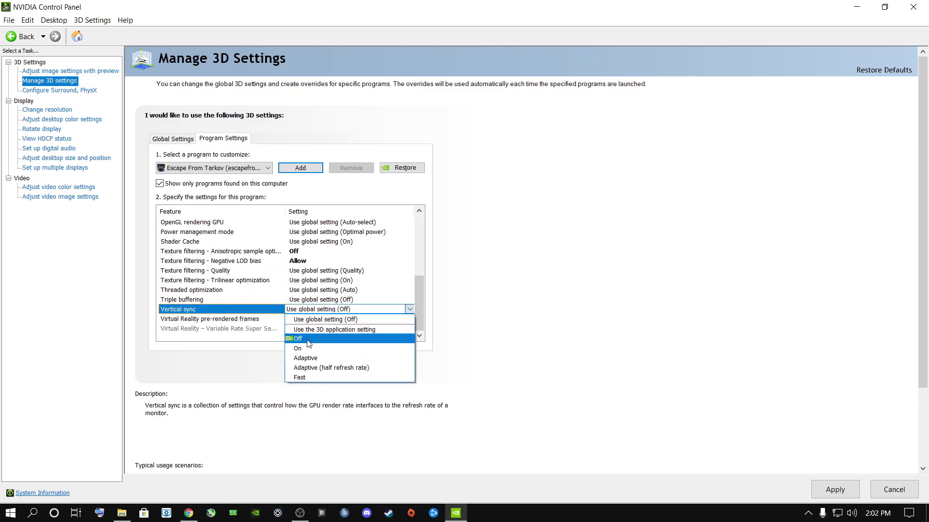
left_click(300, 340)
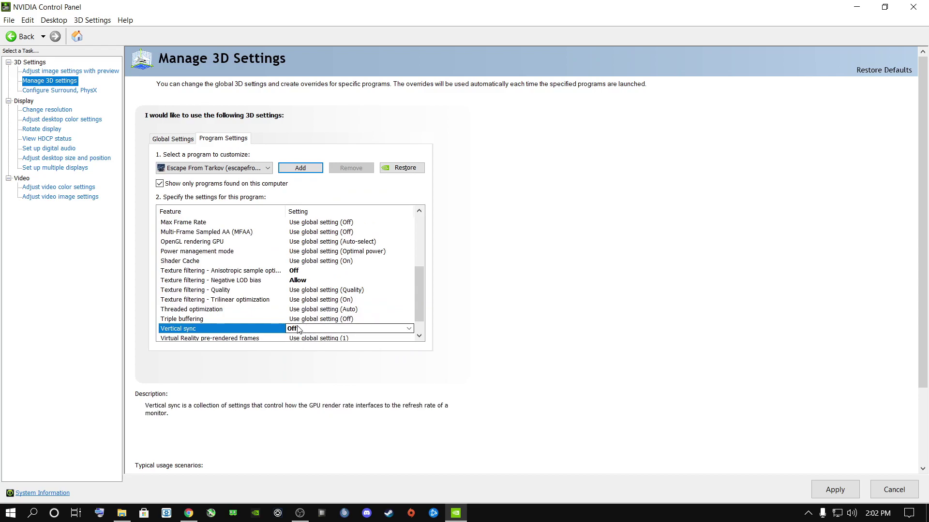
left_click(310, 320)
left_click(299, 340)
Set threaded optimization to Off for Escape From Tarkov.
left_click(310, 320)
left_click(299, 341)
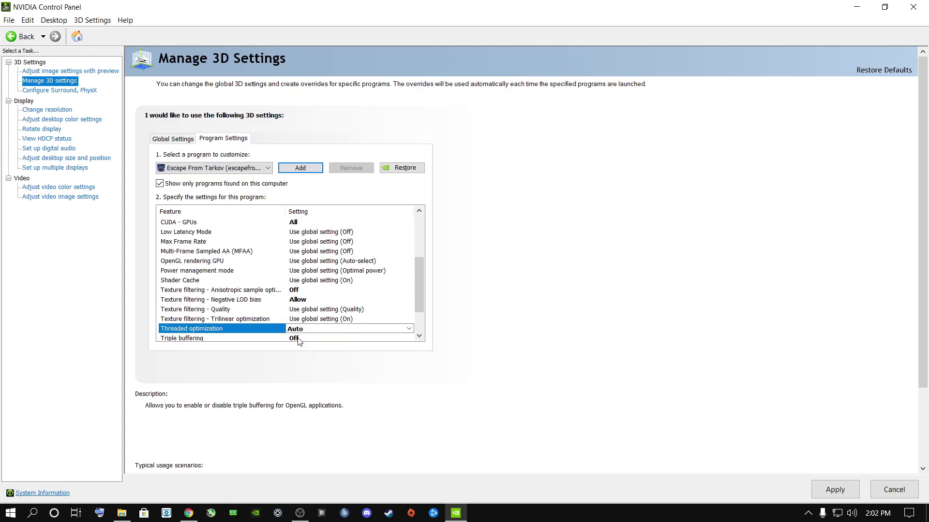
left_click(305, 329)
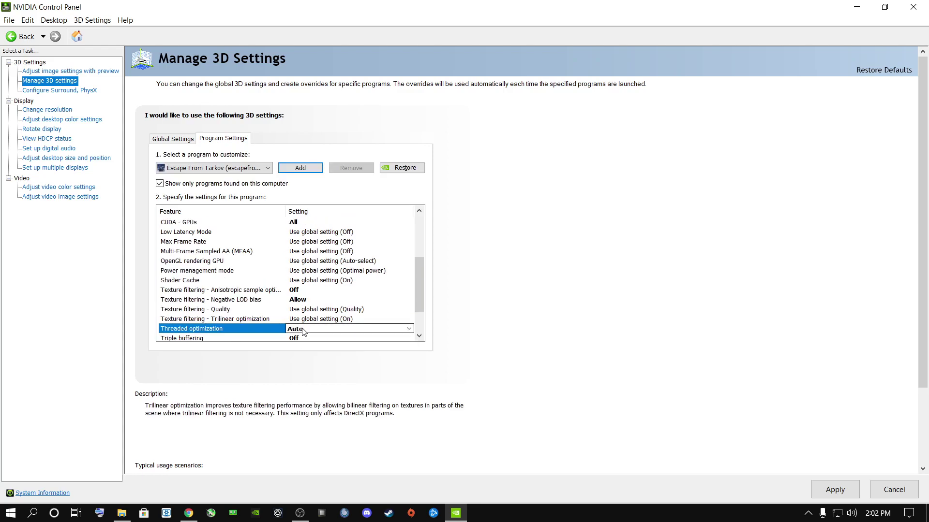
left_click(299, 357)
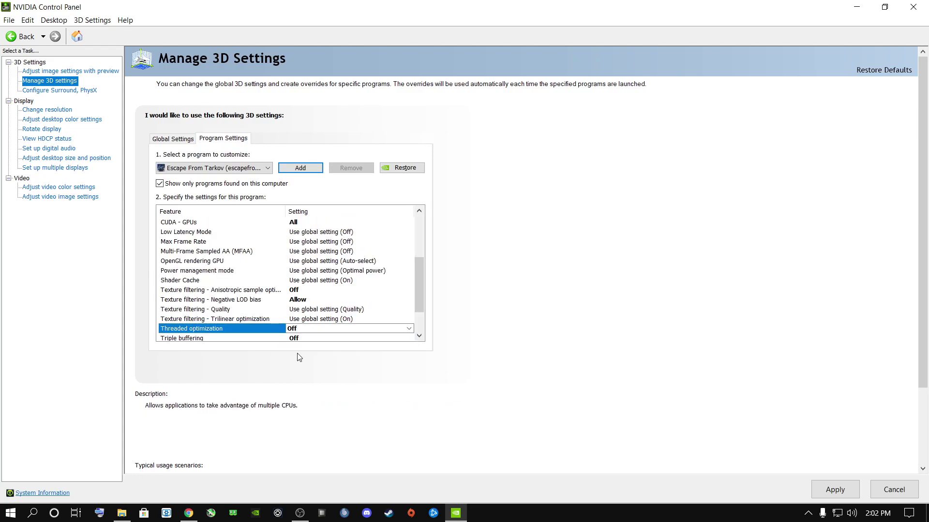
Set Texture filtering - Quality to Performance for Escape From Tarkov.
left_click(315, 310)
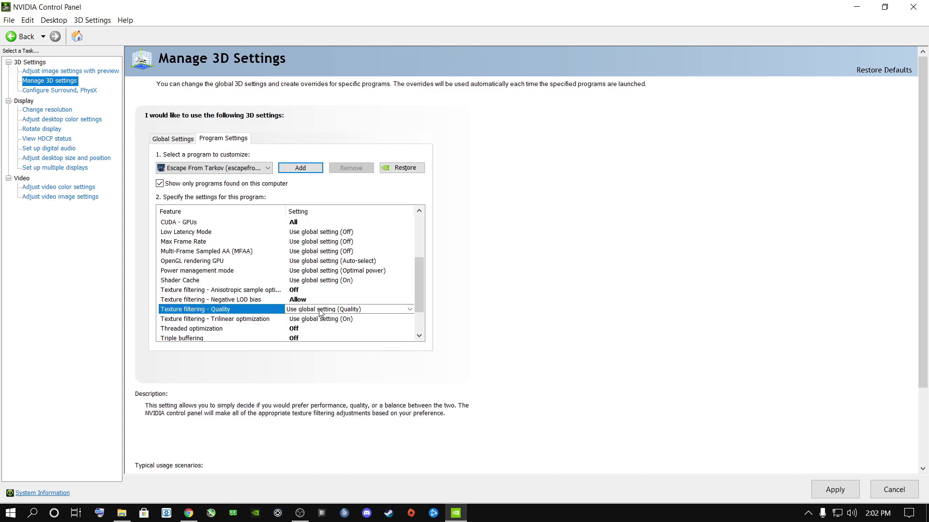
left_click(315, 310)
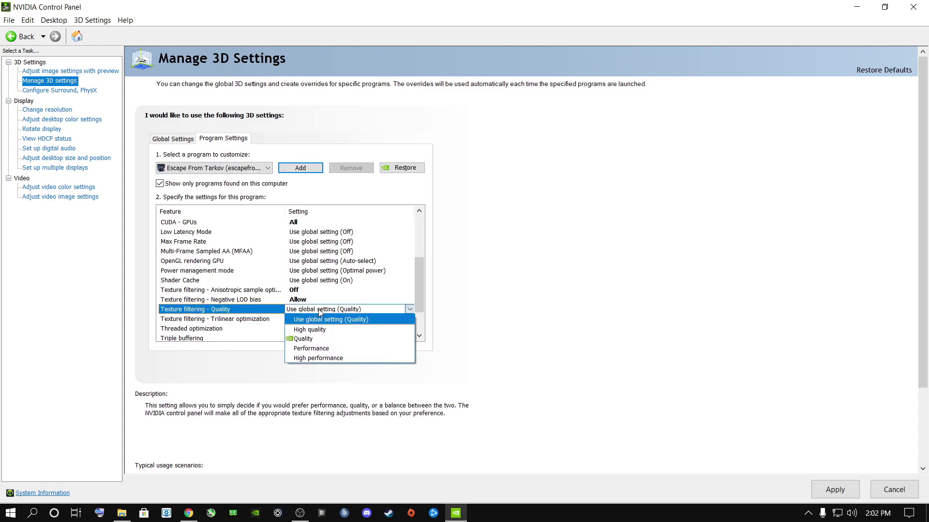
left_click(309, 349)
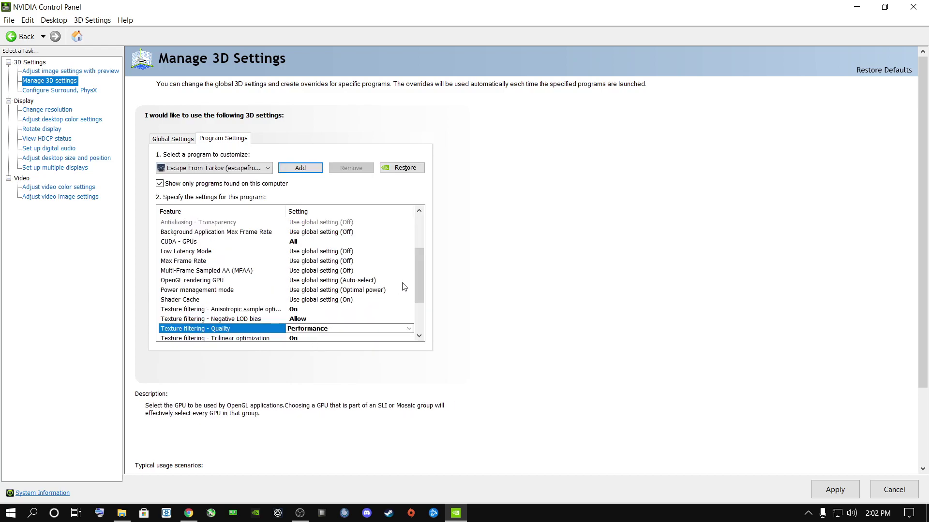
Set Multi-Frame Sampled AA (MFAA) to Off, apply the program settings and close the NVIDIA Control Panel.
left_click(312, 272)
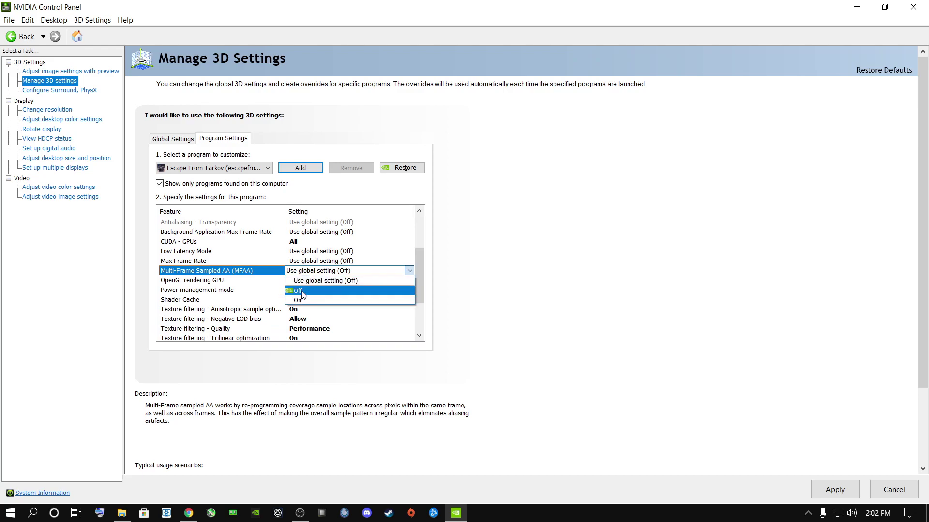
left_click(301, 290)
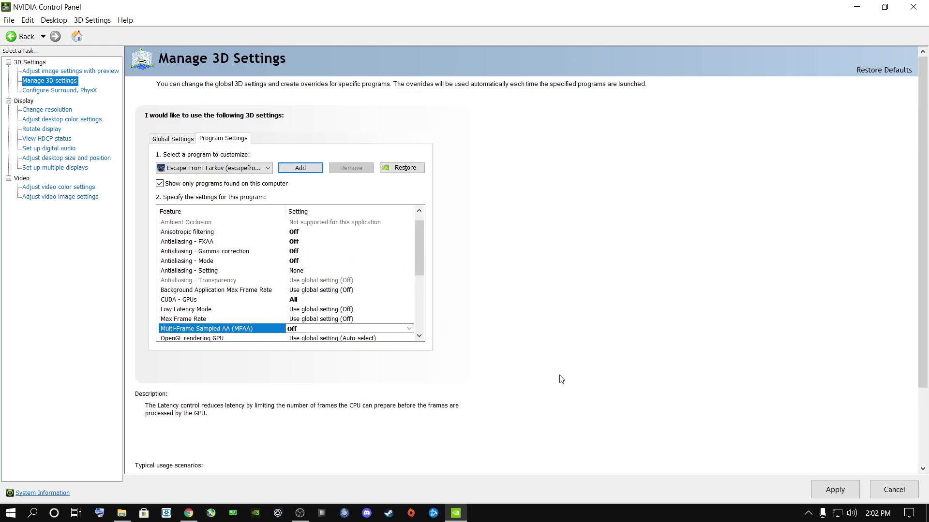
left_click(823, 490)
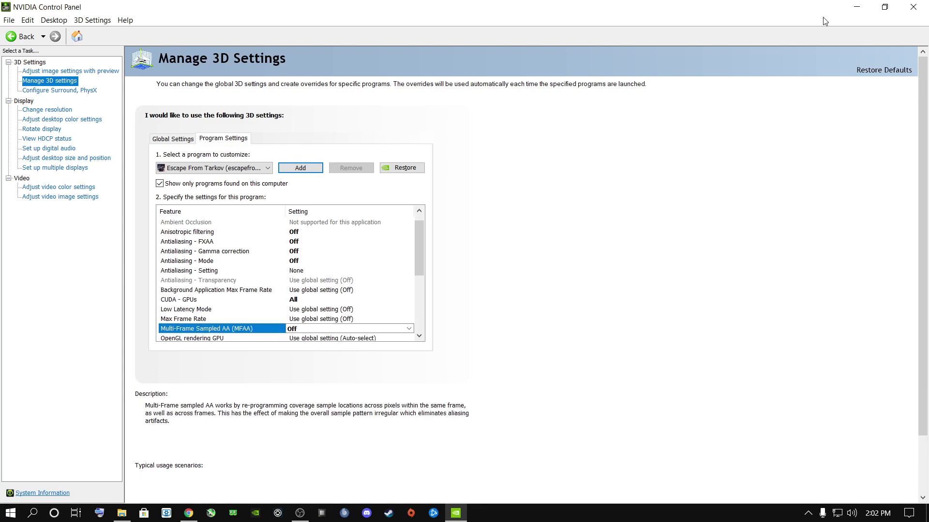
left_click(913, 7)
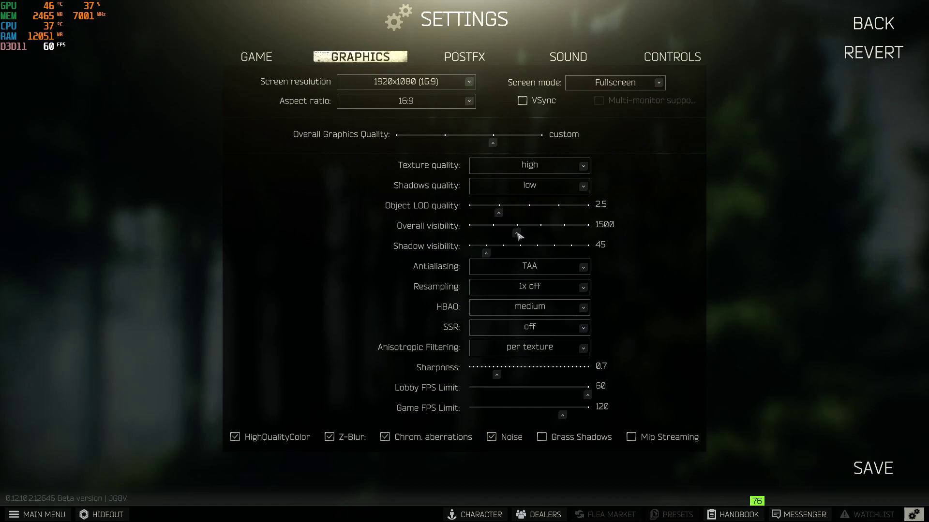
Try a lower overall visibility in Escape from Tarkov's graphics settings and return it to 1500.
left_click_drag(518, 235, 498, 236)
left_click_drag(494, 236, 517, 235)
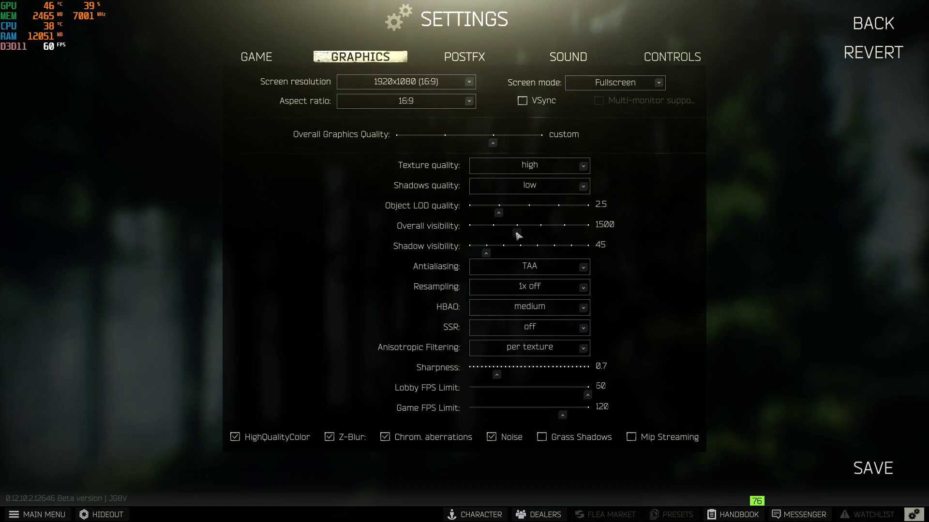